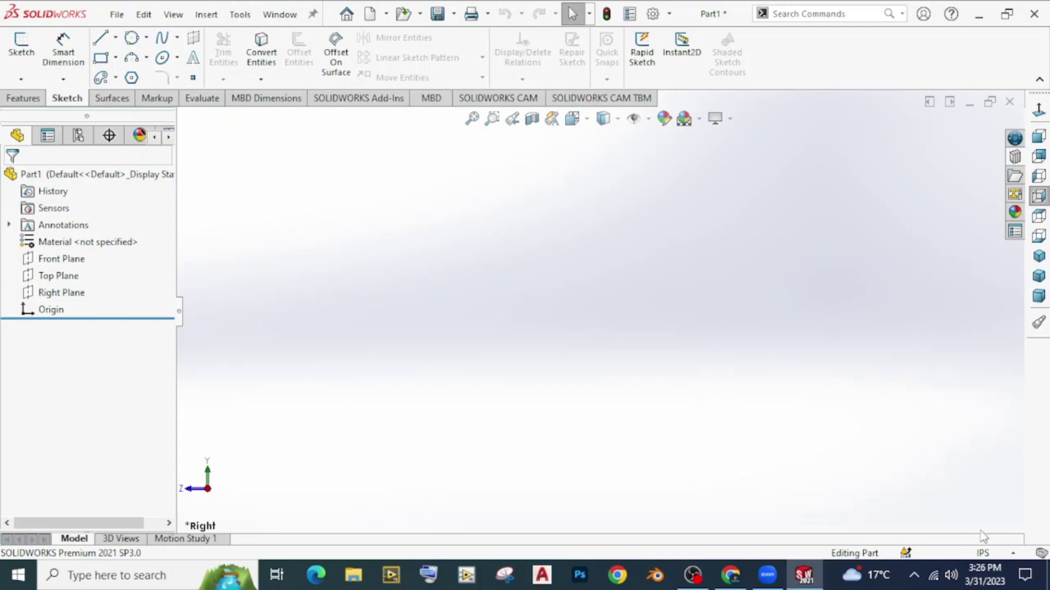
# - Switch the part units from IPS to MMGS and select the Front Plane
pyautogui.click(982, 554)
pyautogui.click(919, 484)
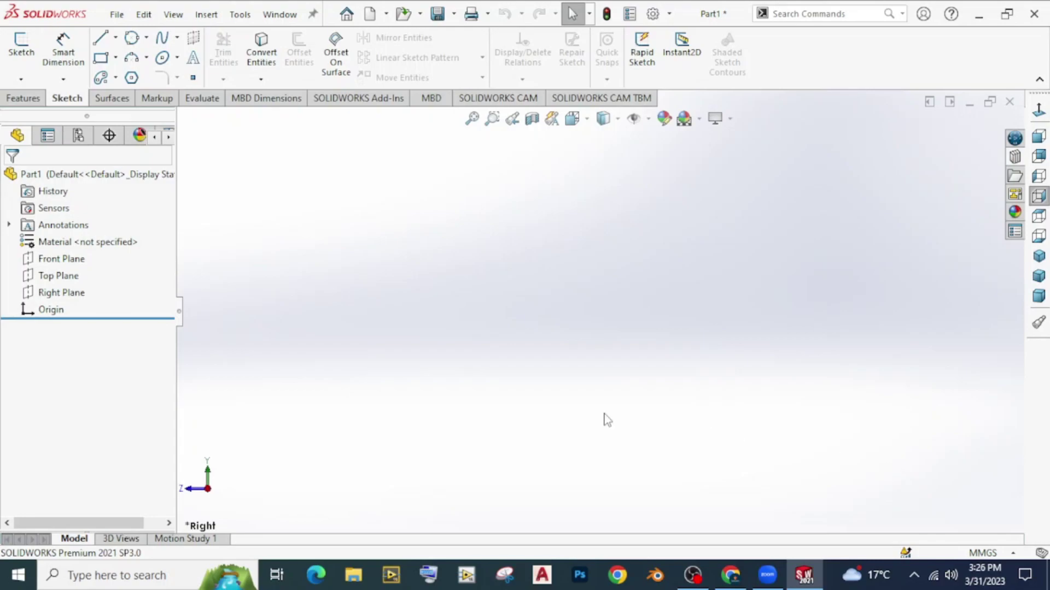
pyautogui.click(63, 259)
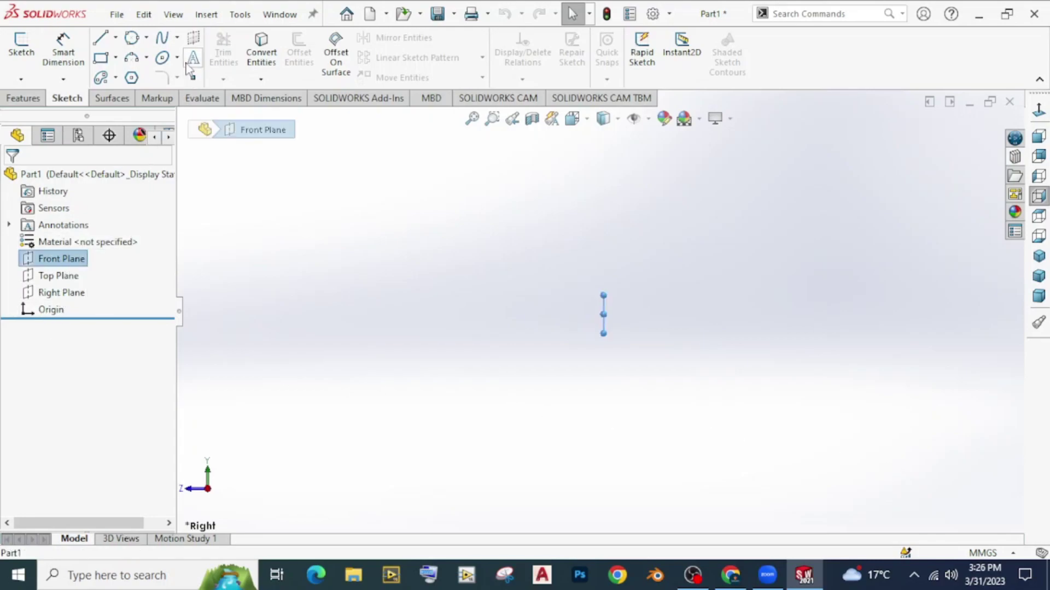
# - Start a reference plane on the Front Plane, trying Coincident, Perpendicular, Parallel, then choosing Offset distance
pyautogui.click(192, 43)
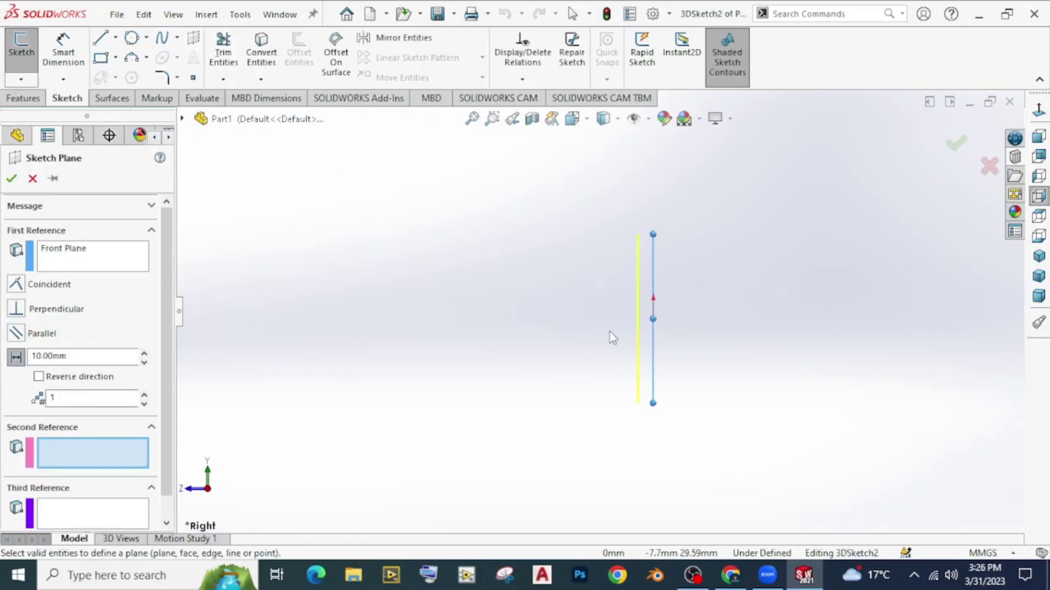
pyautogui.moveTo(609, 333); pyautogui.dragTo(615, 335, button='middle')
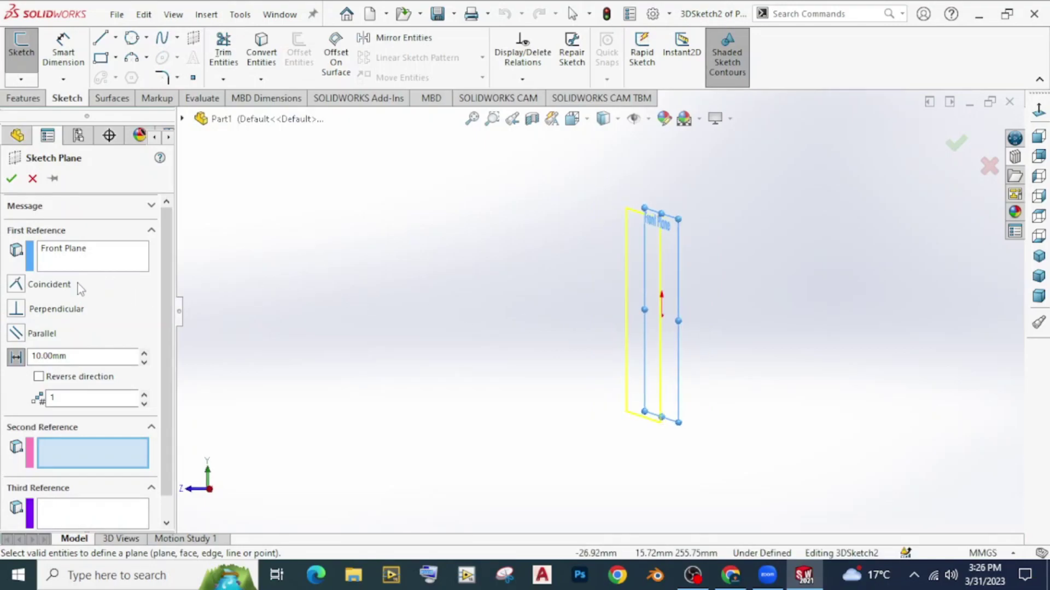
pyautogui.scroll(-1, 113, 326)
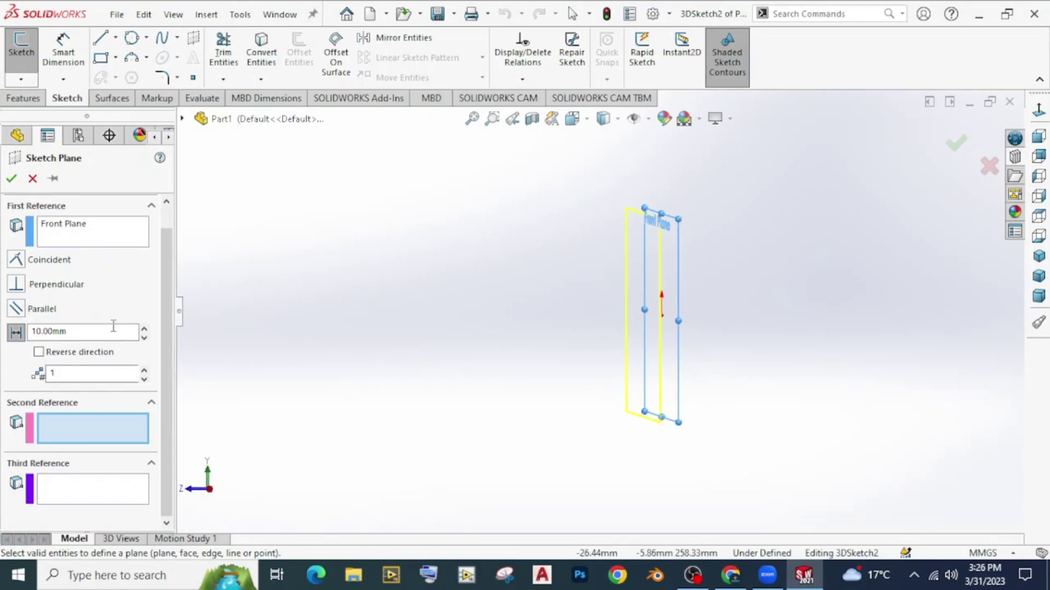
pyautogui.scroll(1, 113, 326)
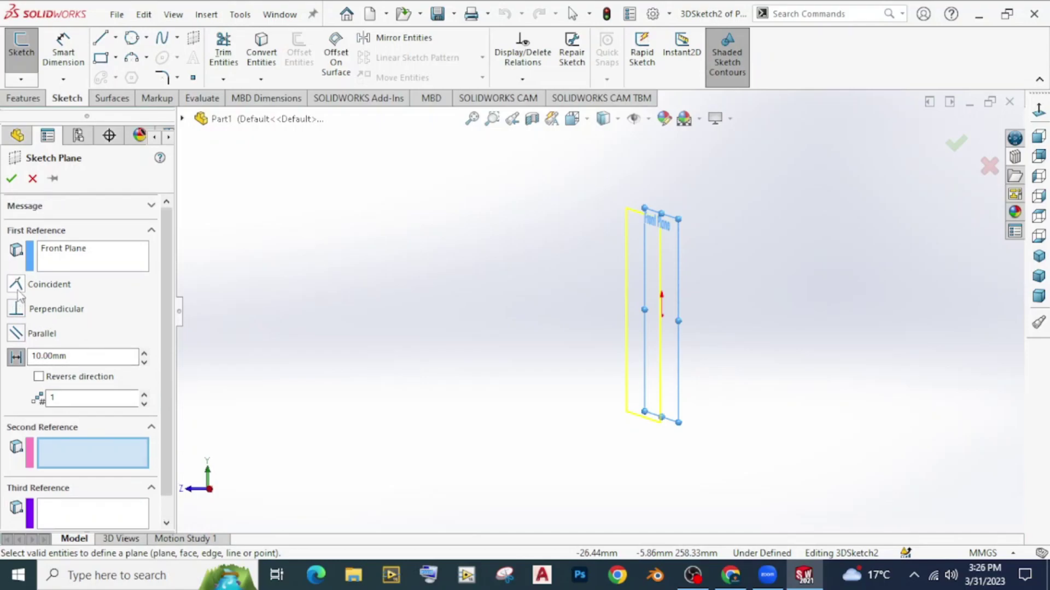
pyautogui.click(18, 293)
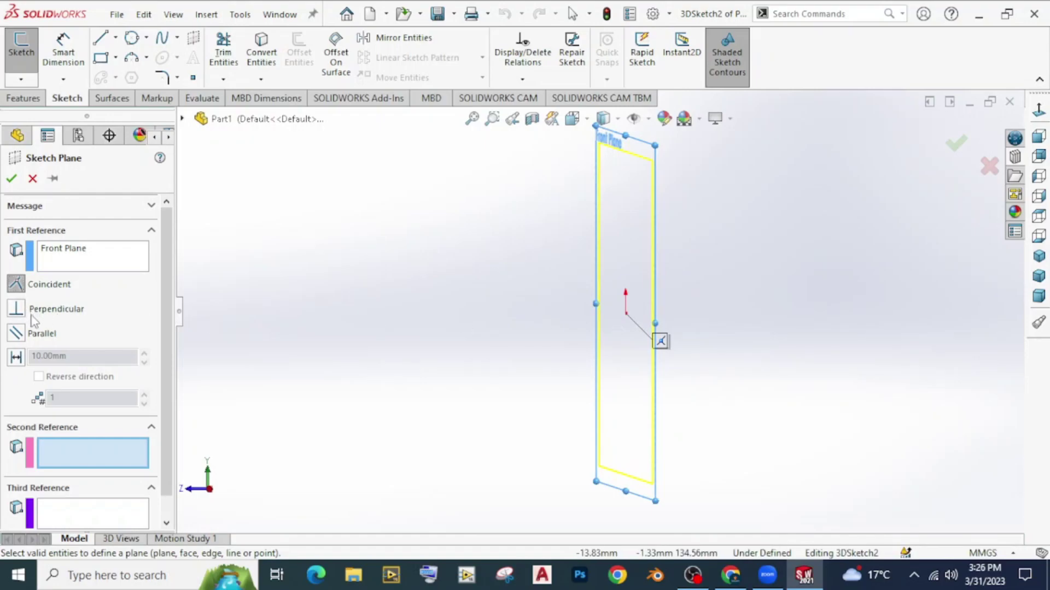
pyautogui.click(18, 314)
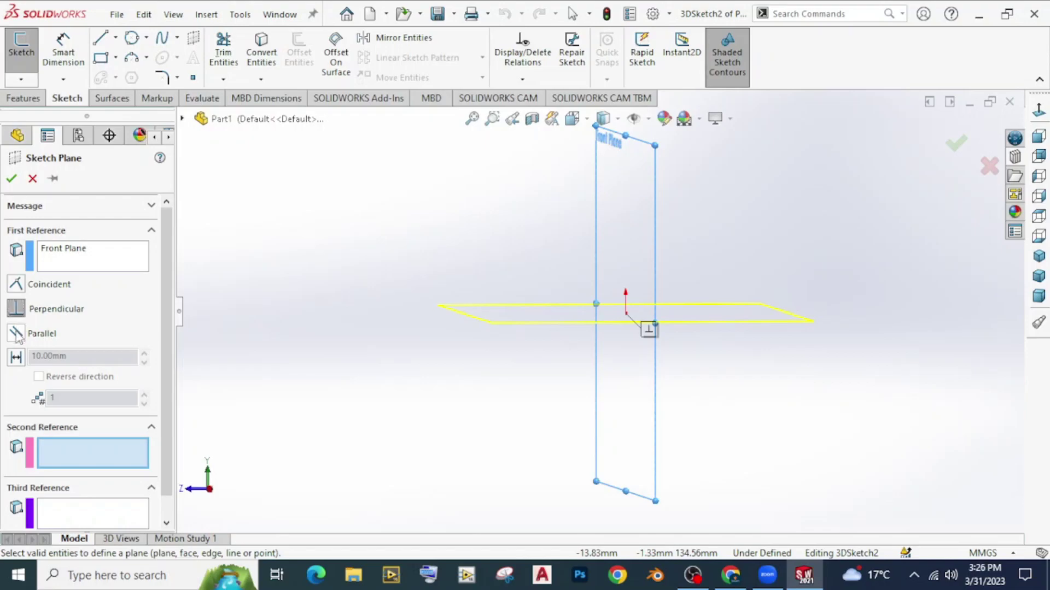
pyautogui.click(17, 335)
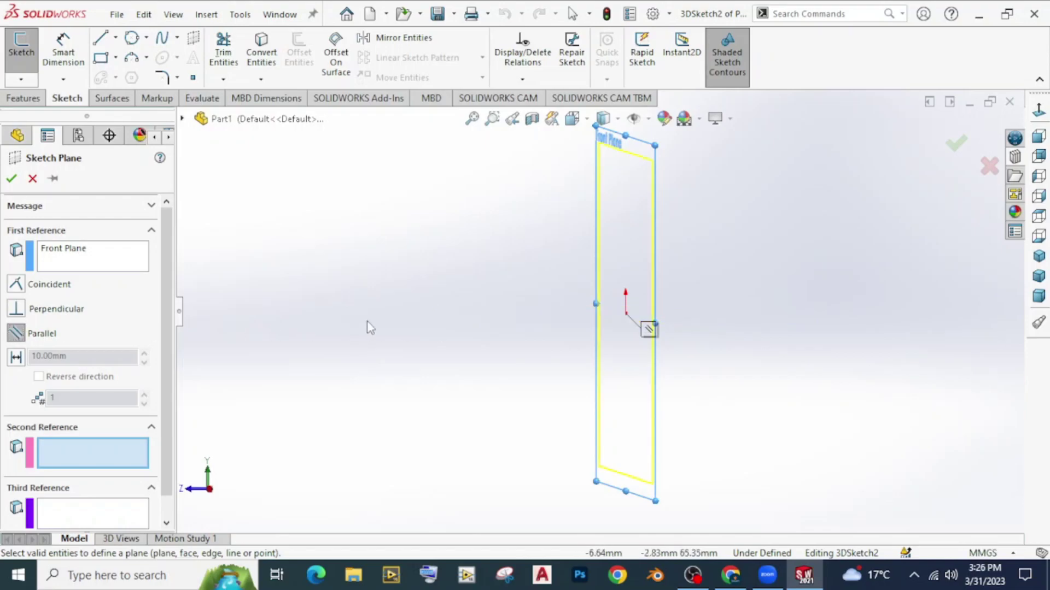
pyautogui.click(16, 357)
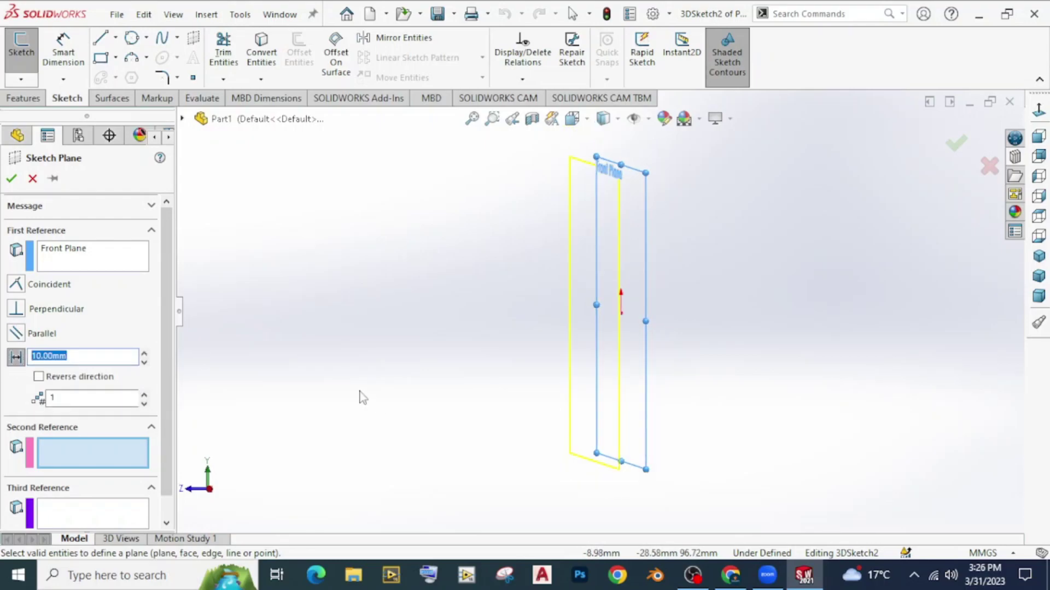
# - Set the plane offset to 30 mm, toggling Reverse direction on and back off
pyautogui.write('30')
pyautogui.press('Return')
pyautogui.moveTo(632, 359); pyautogui.dragTo(629, 359, button='middle')
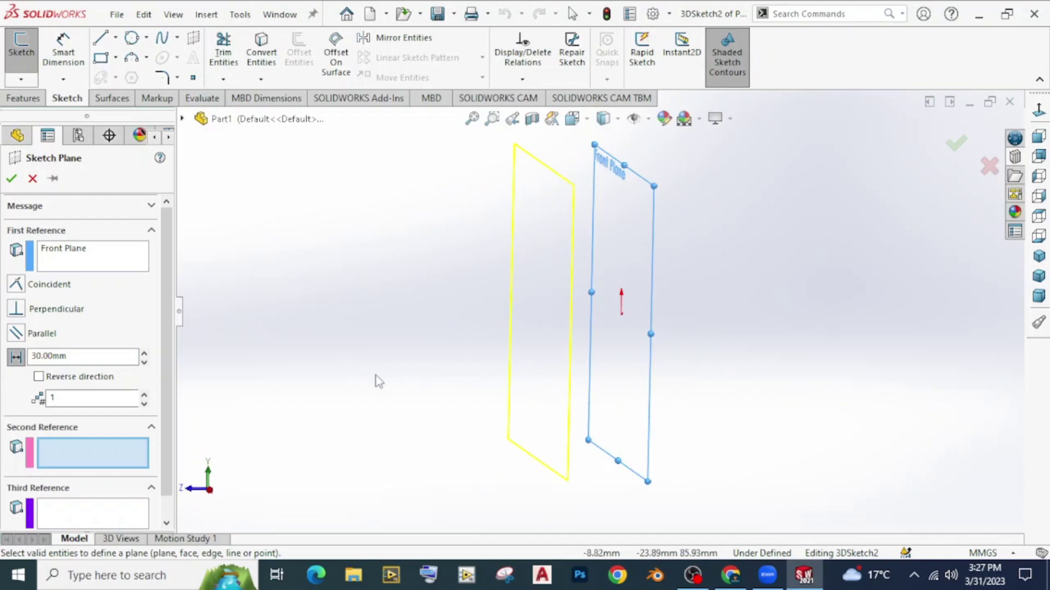
pyautogui.click(38, 376)
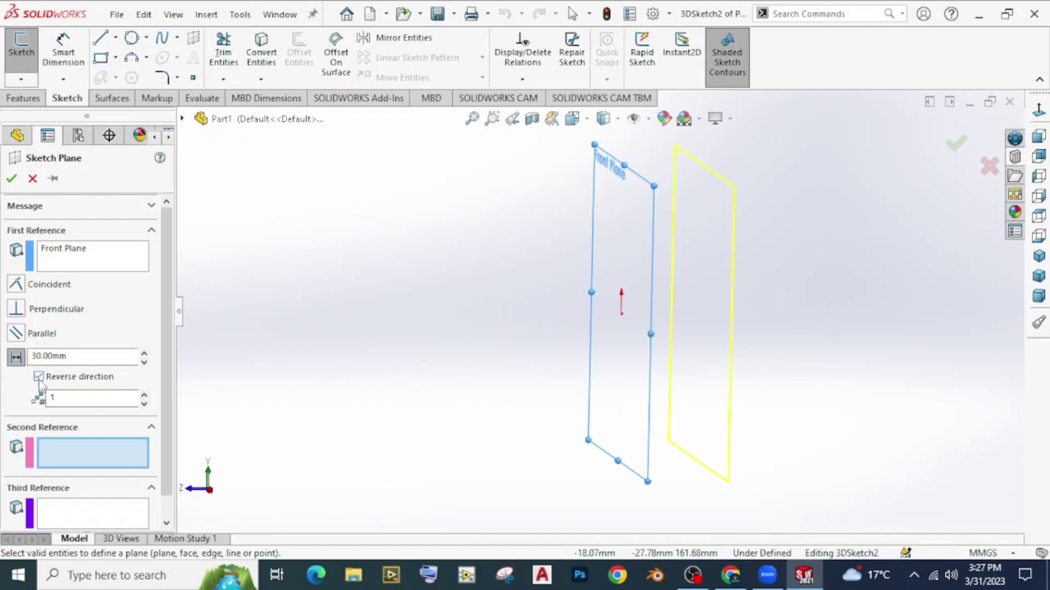
pyautogui.click(39, 379)
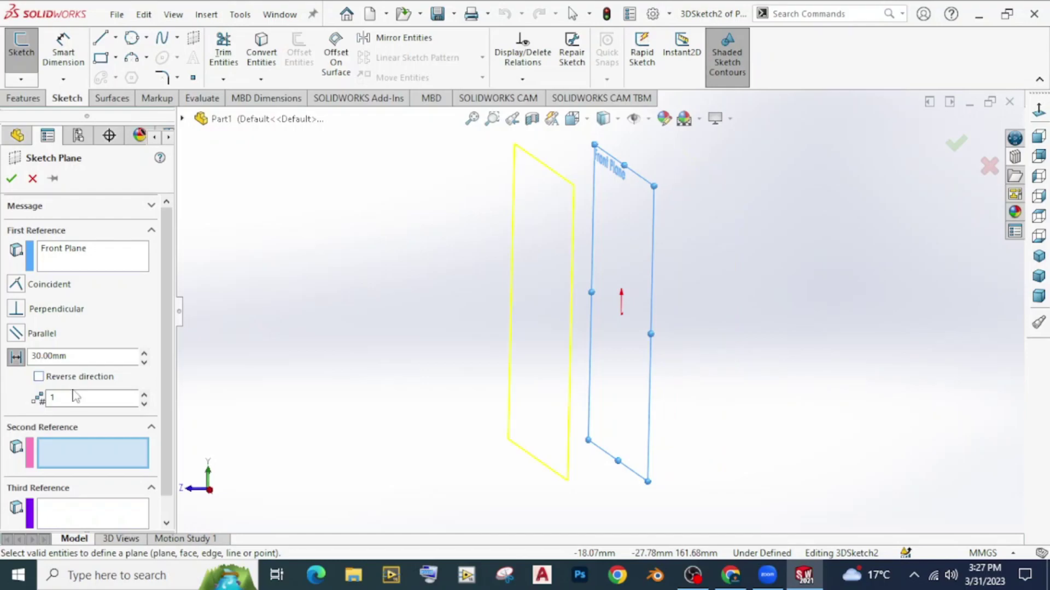
# - Set the number of offset planes to 3
pyautogui.press('Tab')
pyautogui.write('3')
pyautogui.scroll(2, 262, 393)
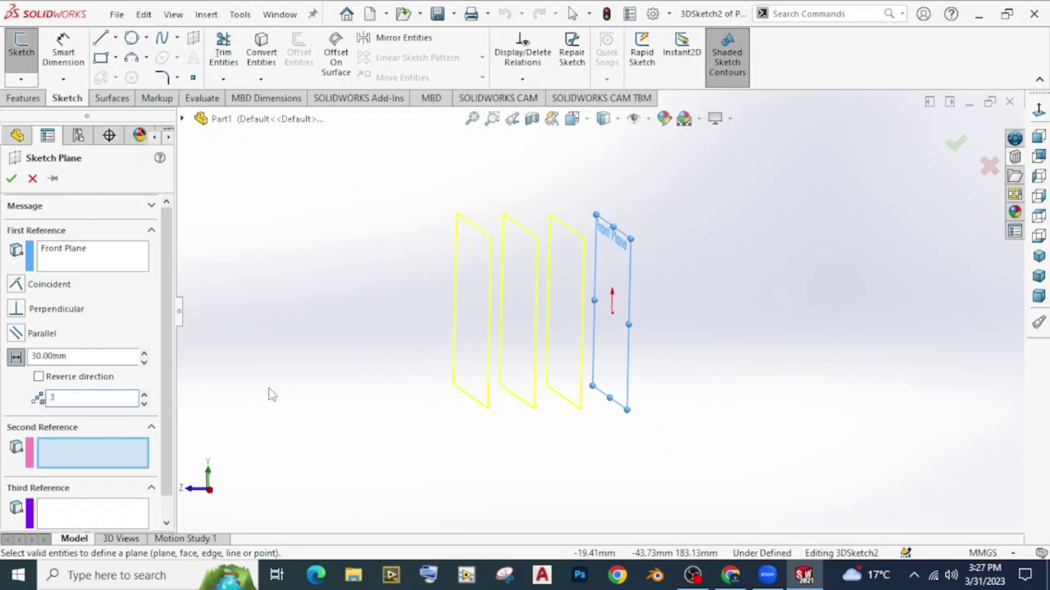
pyautogui.scroll(-1, 436, 346)
pyautogui.scroll(-1, 579, 357)
pyautogui.scroll(1, 470, 357)
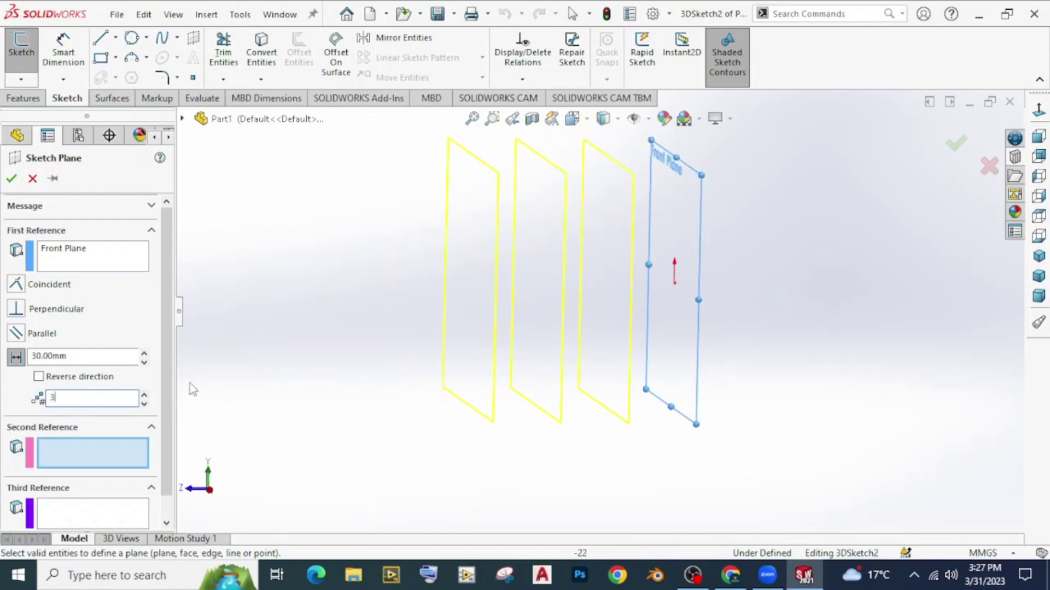
pyautogui.scroll(-2, 63, 384)
pyautogui.scroll(1, 63, 384)
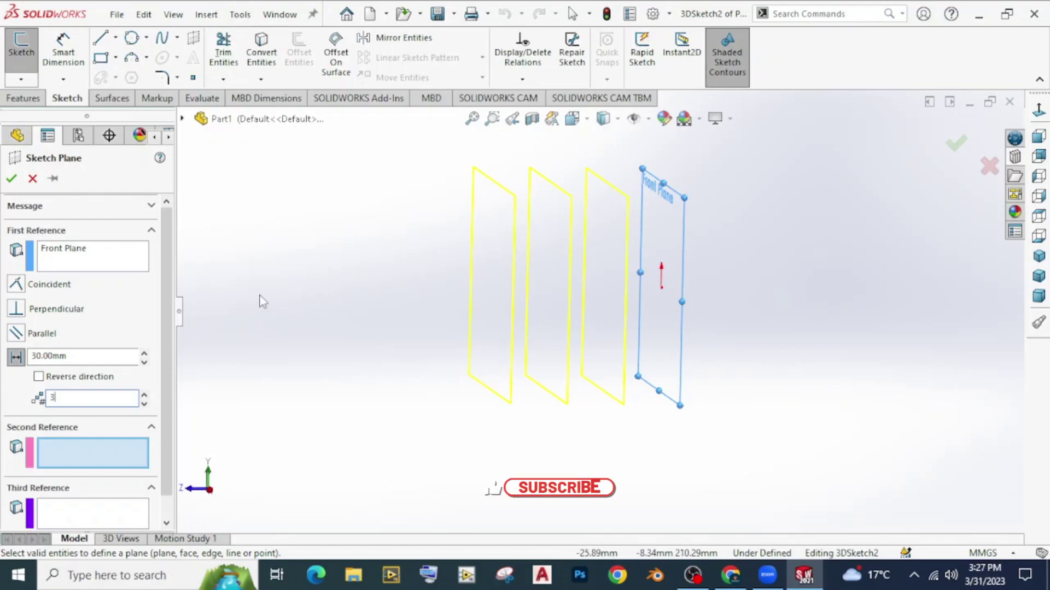
# - Cancel the offset planes, discard the 3D sketch, and start a 2D sketch on the Front Plane
pyautogui.click(32, 179)
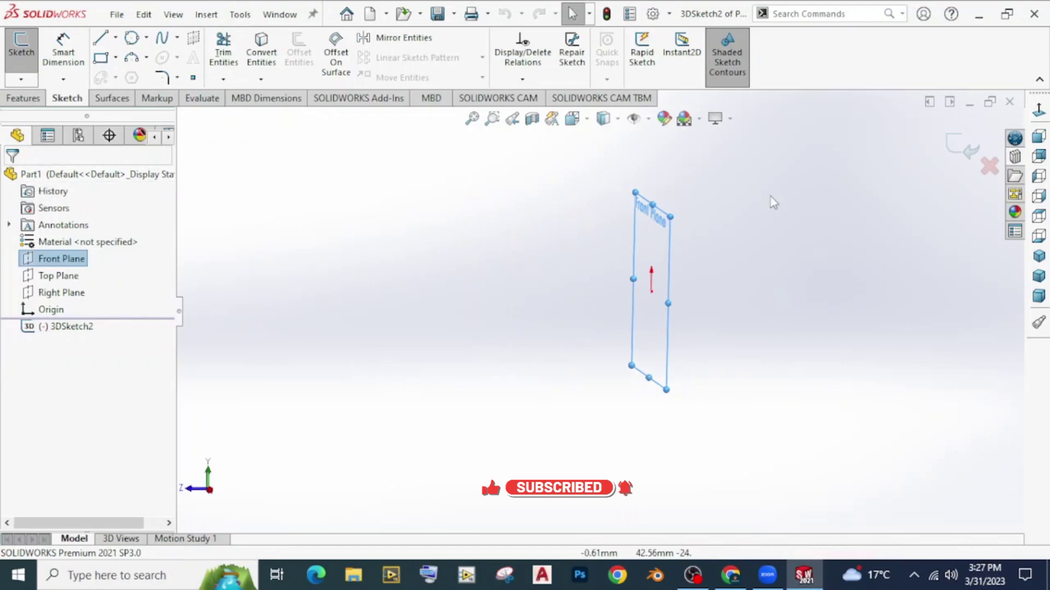
pyautogui.click(963, 151)
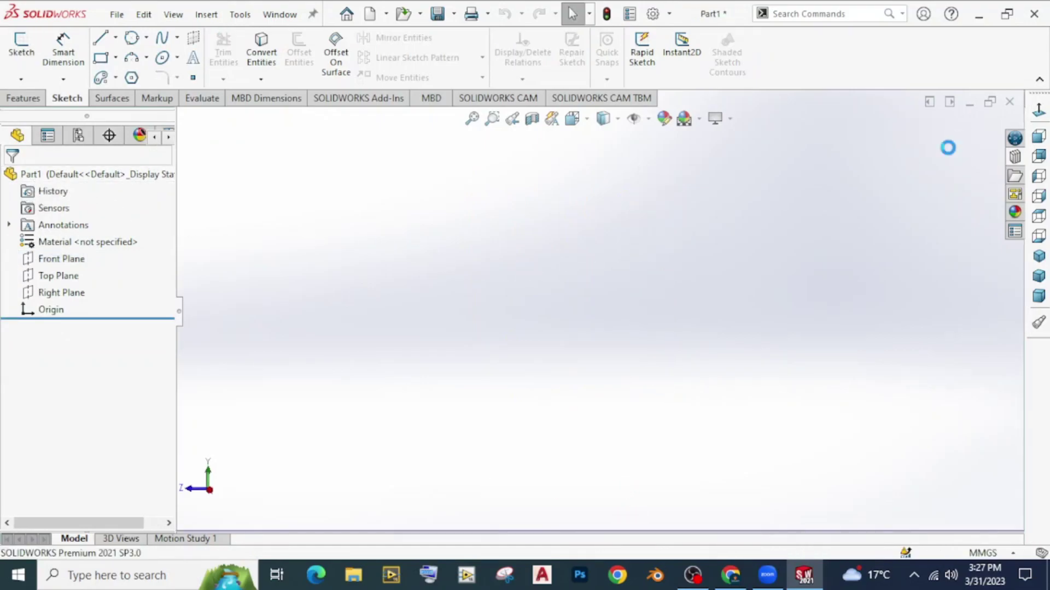
pyautogui.click(57, 258)
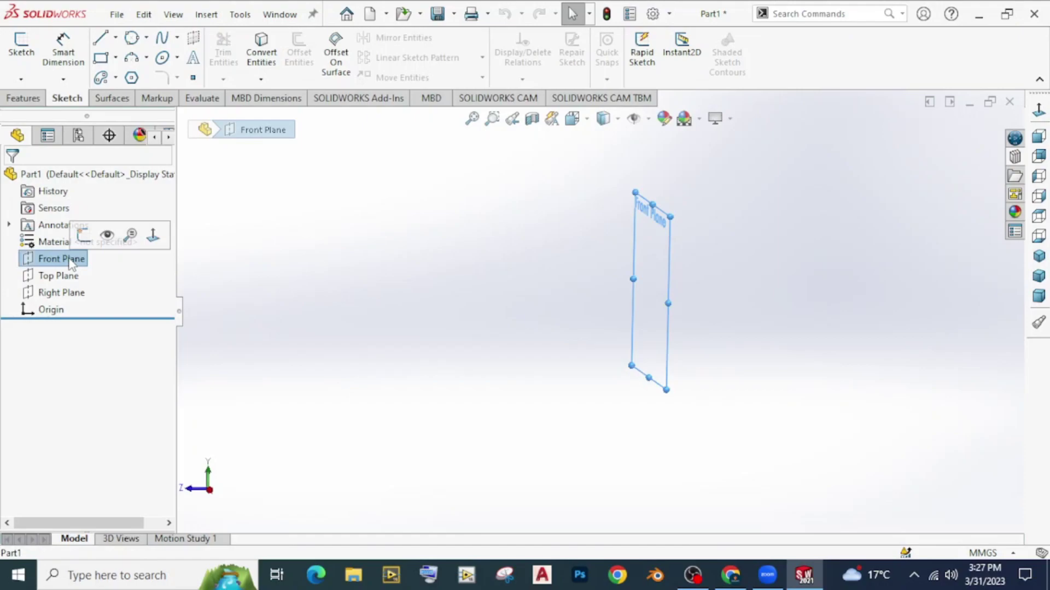
pyautogui.click(85, 244)
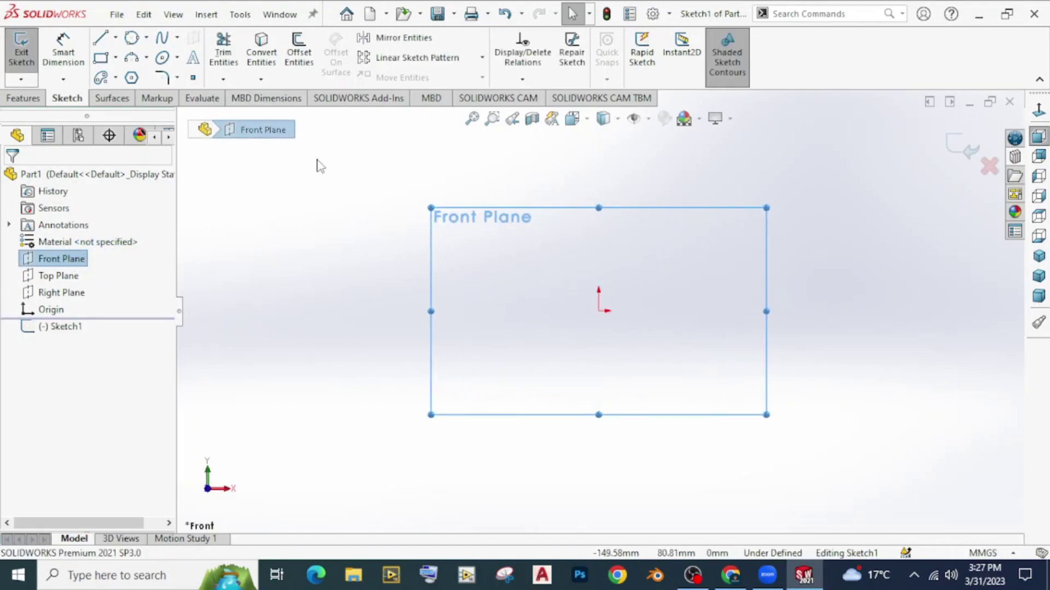
# - Add sketch text reading 'D4design' at the sketch origin
pyautogui.click(193, 57)
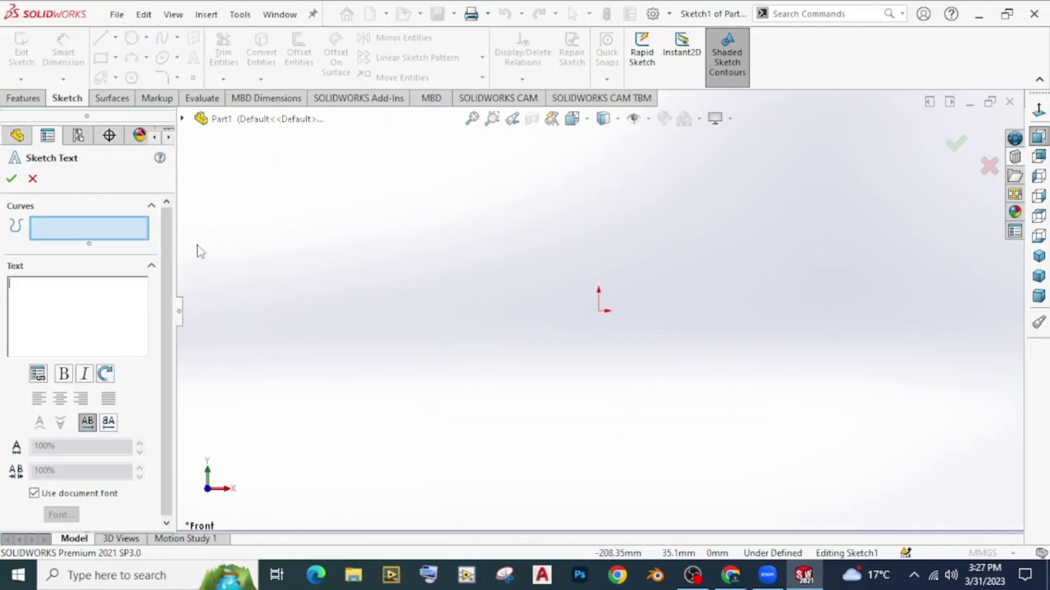
pyautogui.click(31, 305)
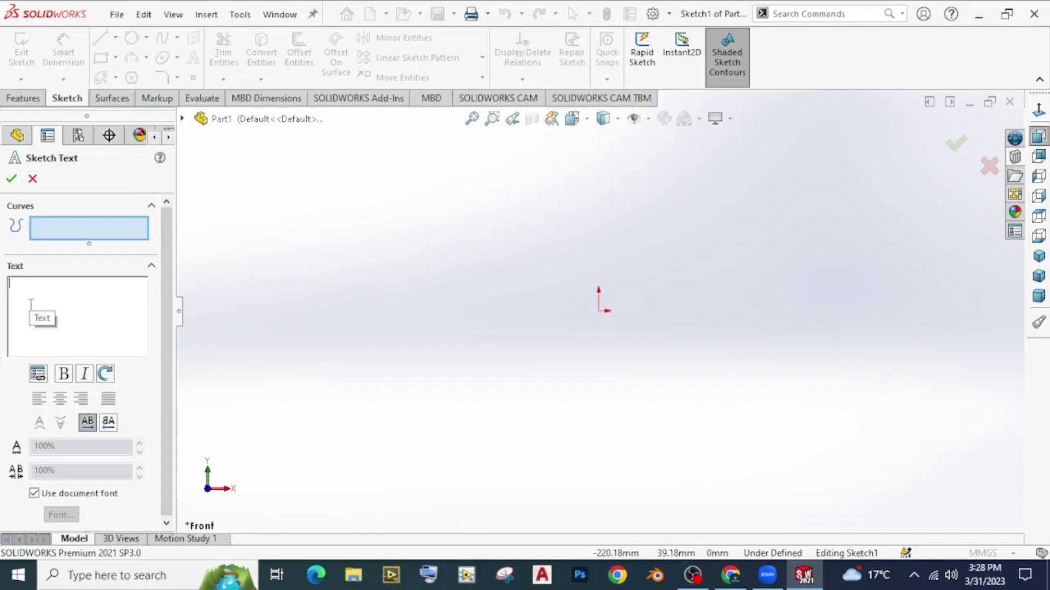
pyautogui.write('D4desig')
pyautogui.write('n')
pyautogui.scroll(-3, 629, 315)
pyautogui.scroll(-2, 566, 318)
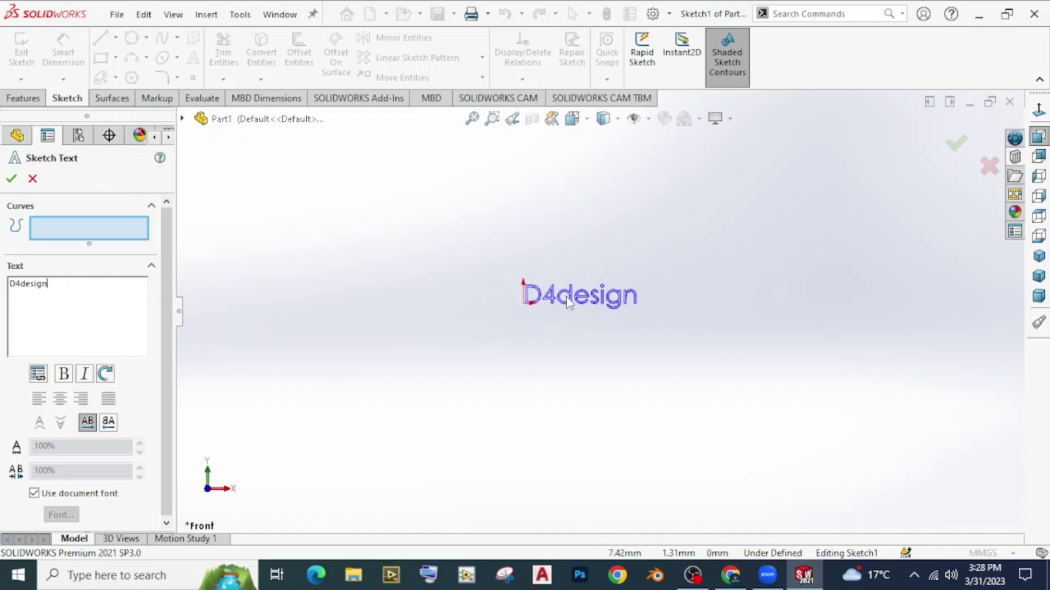
pyautogui.scroll(-2, 568, 304)
pyautogui.scroll(3, 601, 309)
pyautogui.scroll(3, 601, 309)
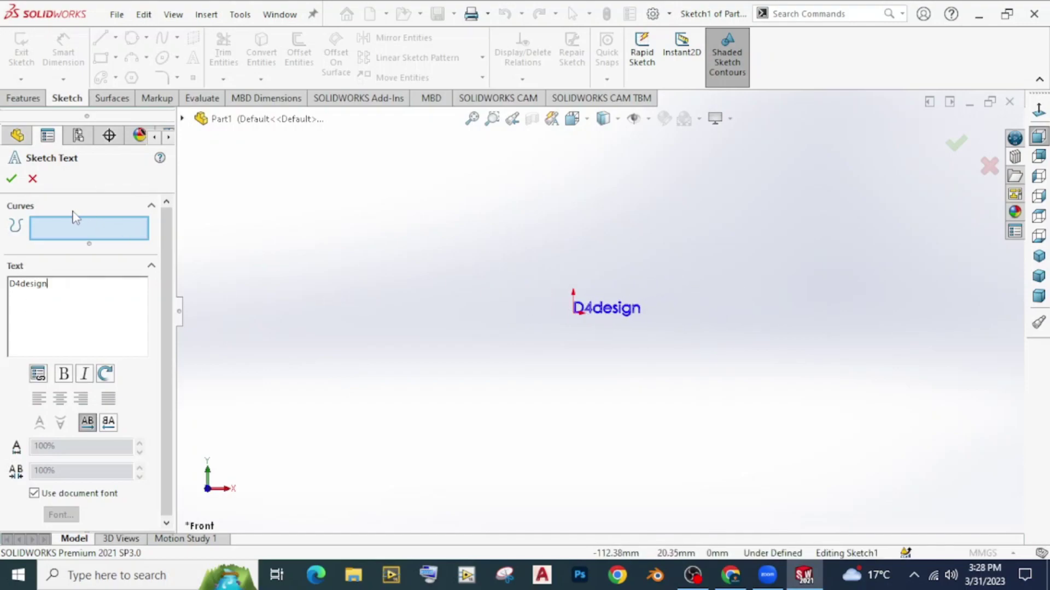
# - Confirm the D4design text and draw a horizontal line above it
pyautogui.click(11, 178)
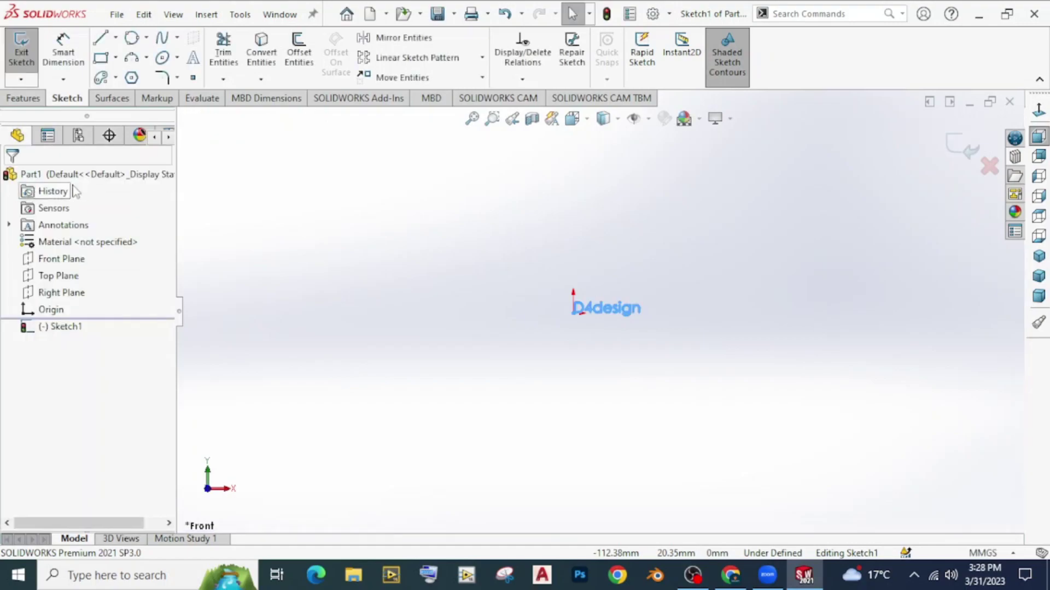
pyautogui.click(100, 37)
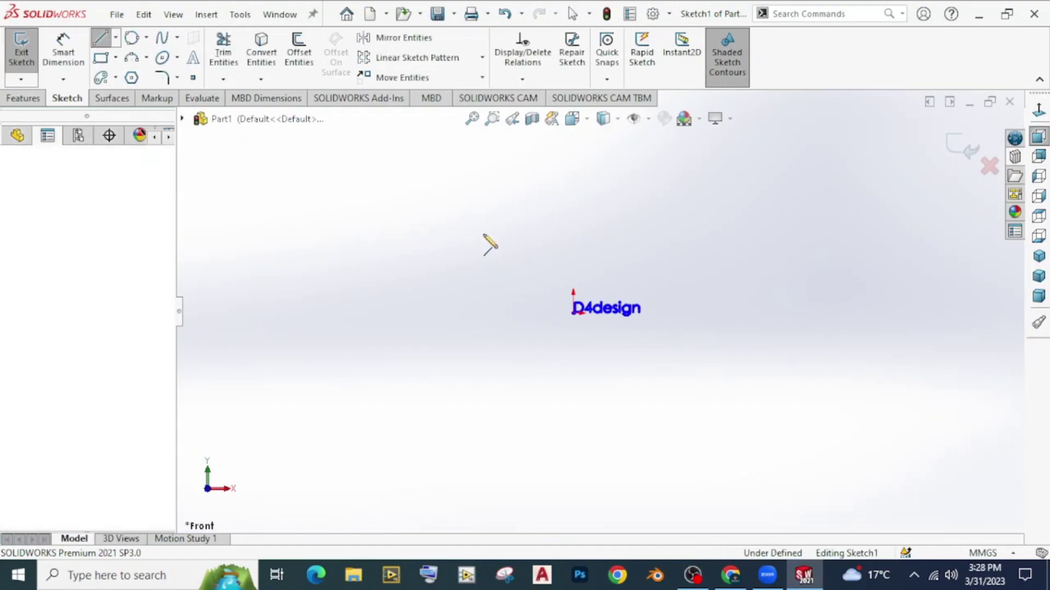
pyautogui.click(448, 232)
pyautogui.click(667, 232)
pyautogui.rightClick(492, 250)
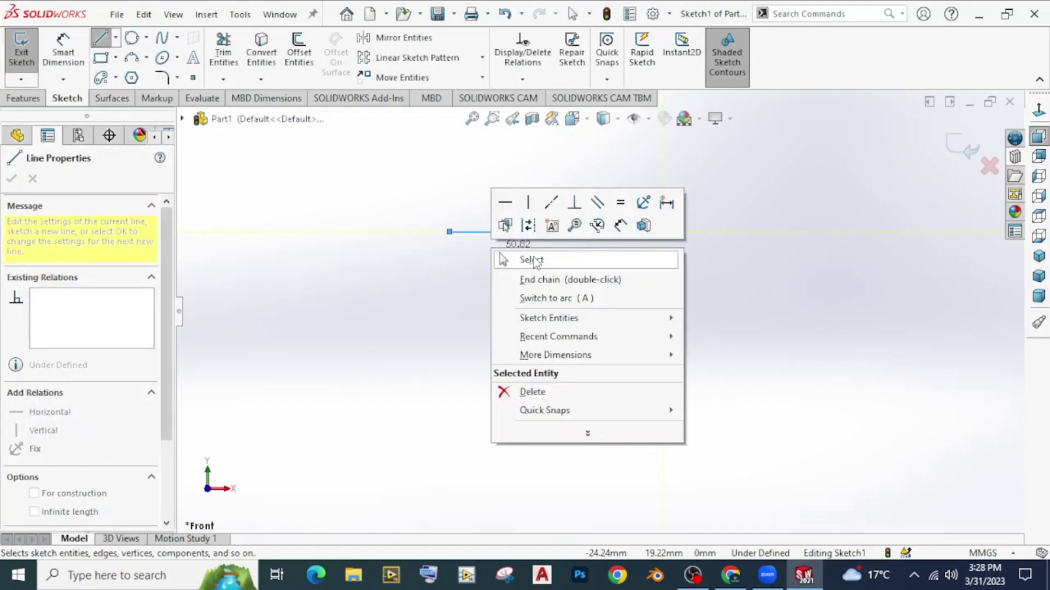
pyautogui.click(534, 260)
# - Convert the new horizontal line into a construction line
pyautogui.click(544, 233)
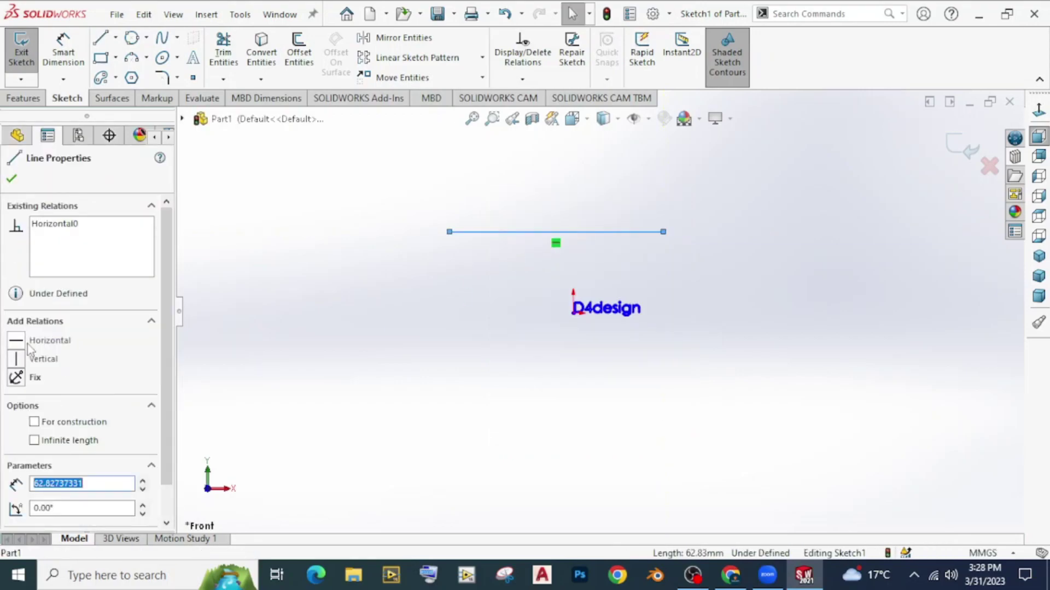
pyautogui.click(35, 422)
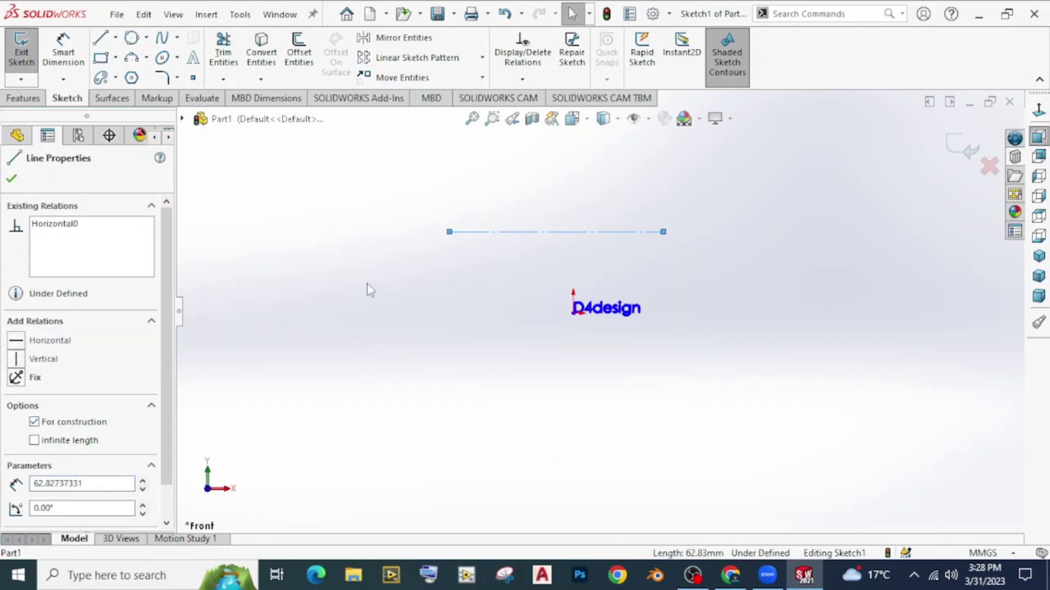
pyautogui.press('Escape')
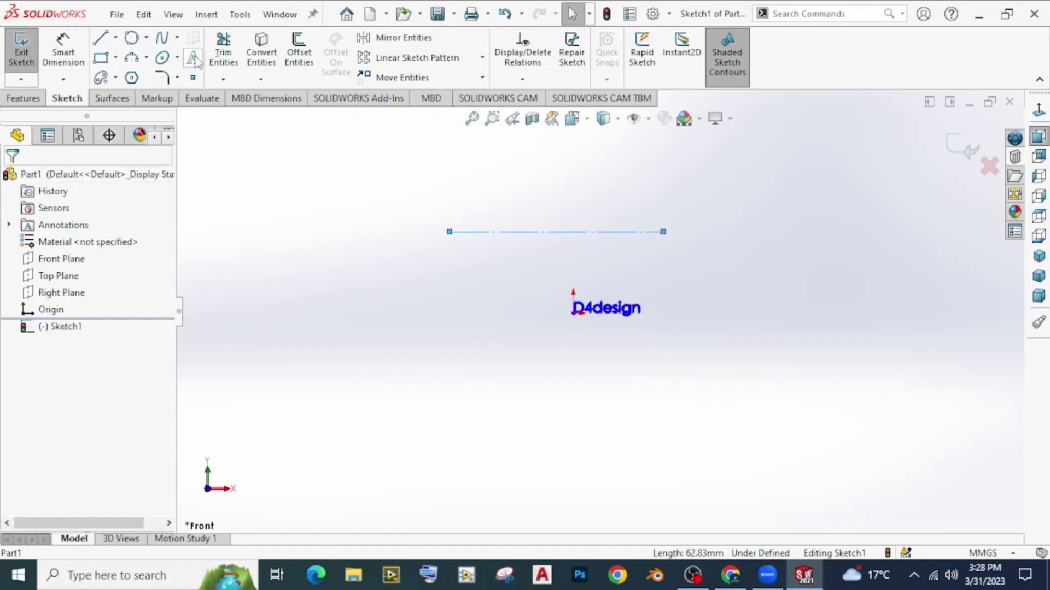
pyautogui.click(193, 58)
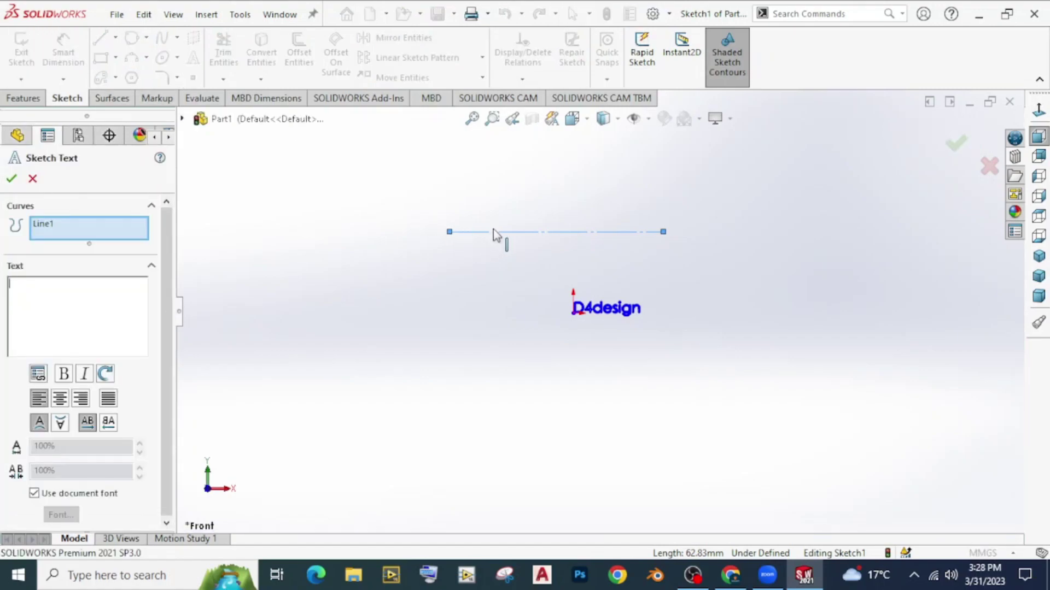
# - Place sketch text 'D4ESIGN' following the construction line Line1
pyautogui.click(505, 239)
pyautogui.write('D4')
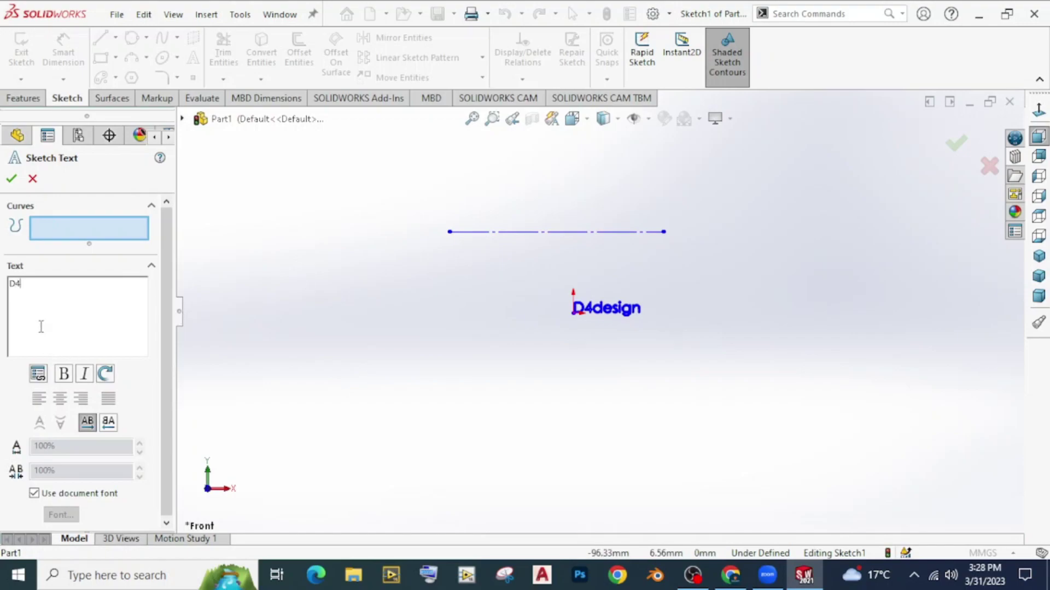
pyautogui.click(482, 233)
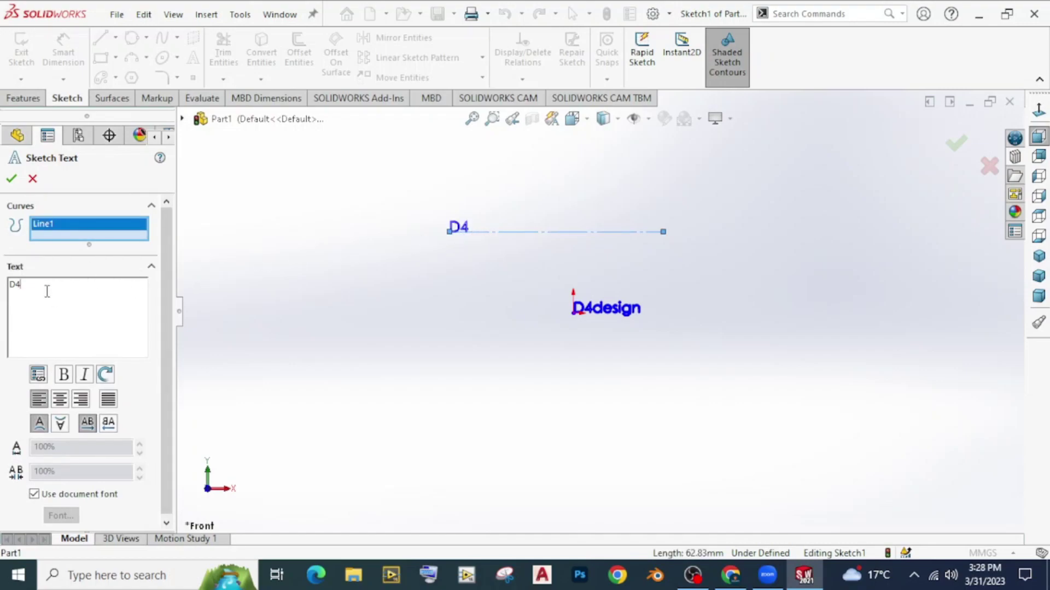
pyautogui.write('e')
pyautogui.press('BackSpace')
pyautogui.write('ESI')
pyautogui.write('GN')
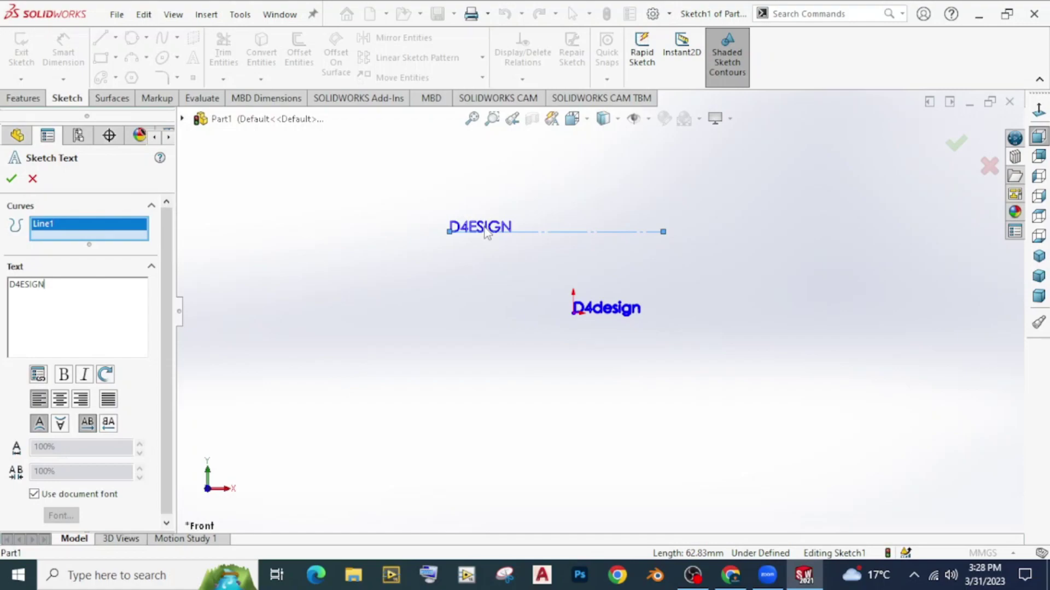
pyautogui.scroll(-3, 454, 213)
pyautogui.scroll(2, 533, 277)
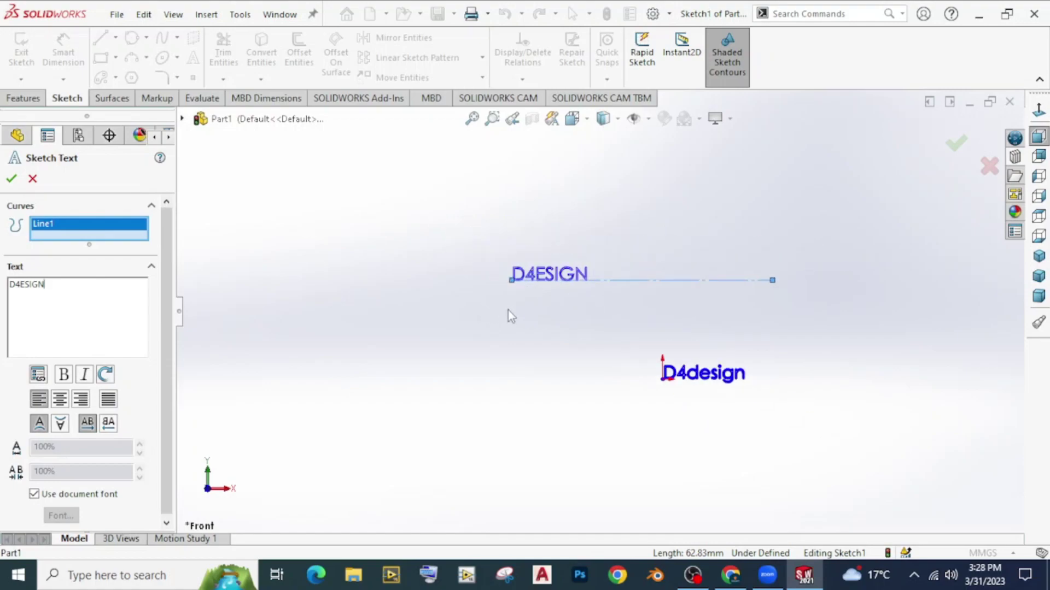
pyautogui.moveTo(68, 289); pyautogui.dragTo(4, 288)
pyautogui.click(61, 379)
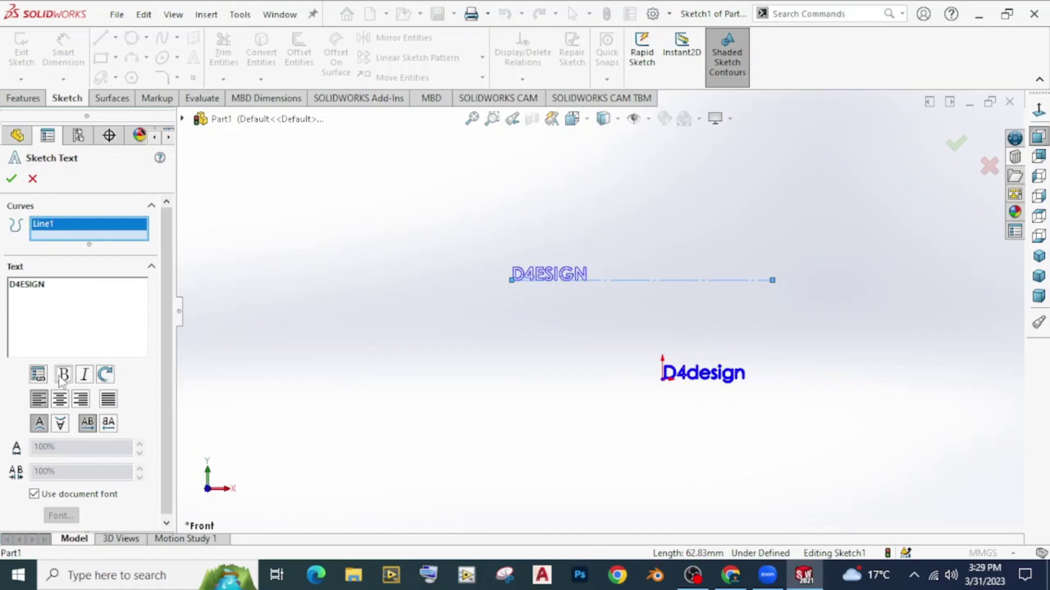
pyautogui.click(61, 379)
pyautogui.click(86, 378)
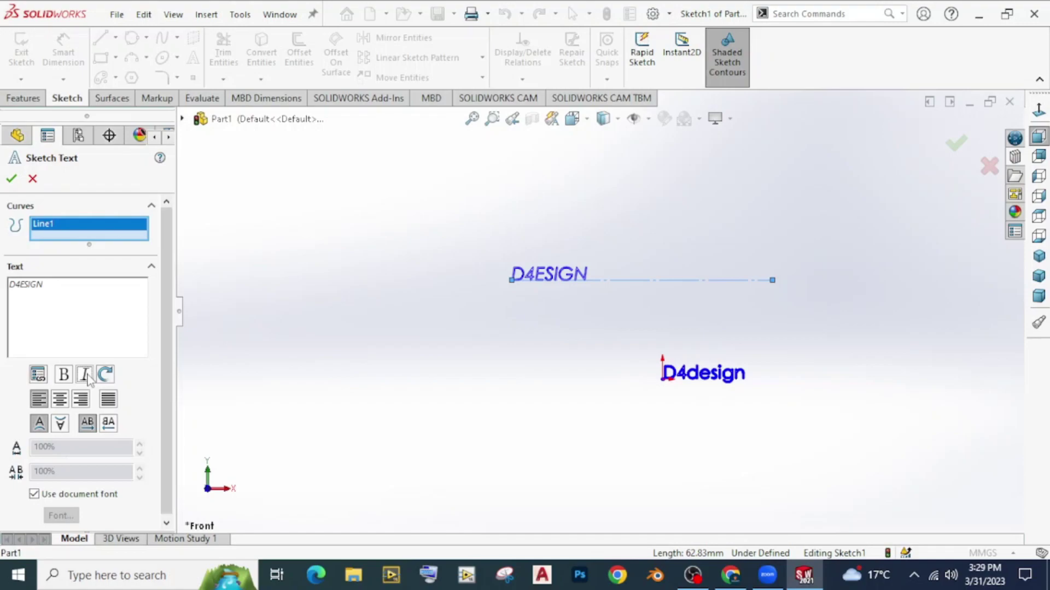
pyautogui.click(85, 377)
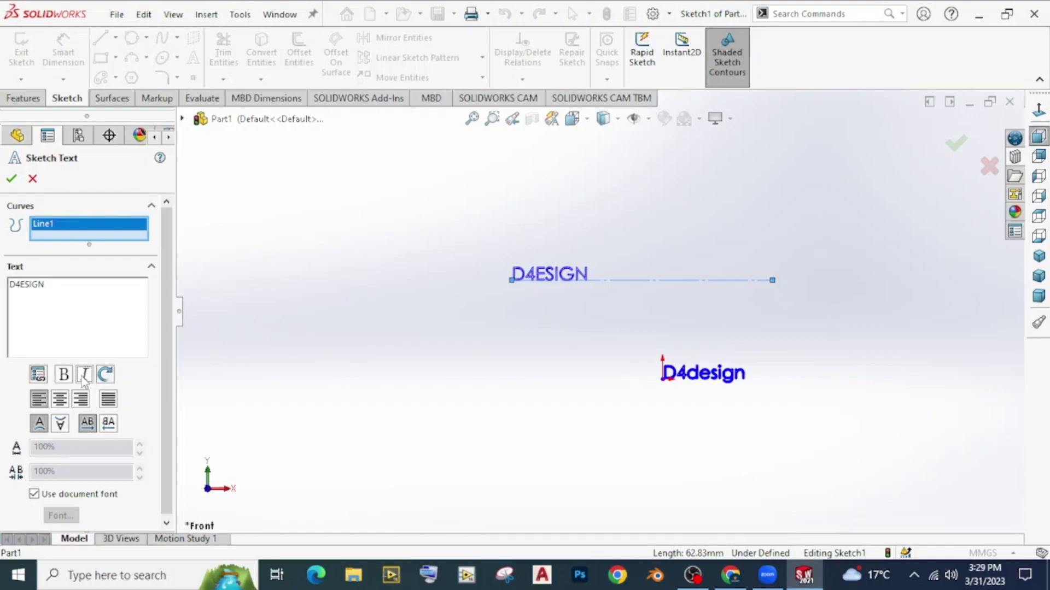
pyautogui.click(59, 400)
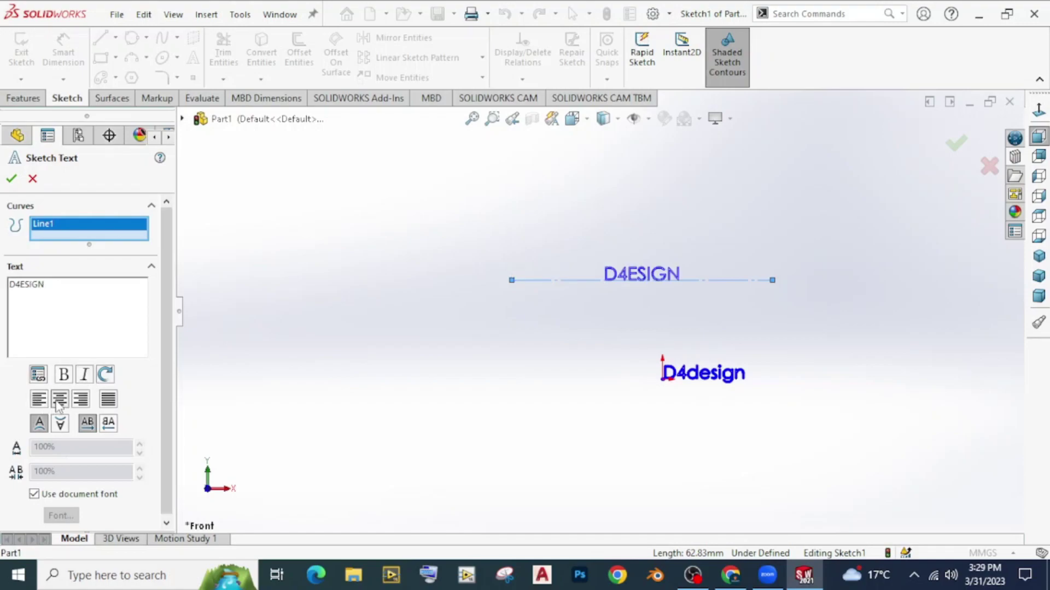
pyautogui.click(80, 400)
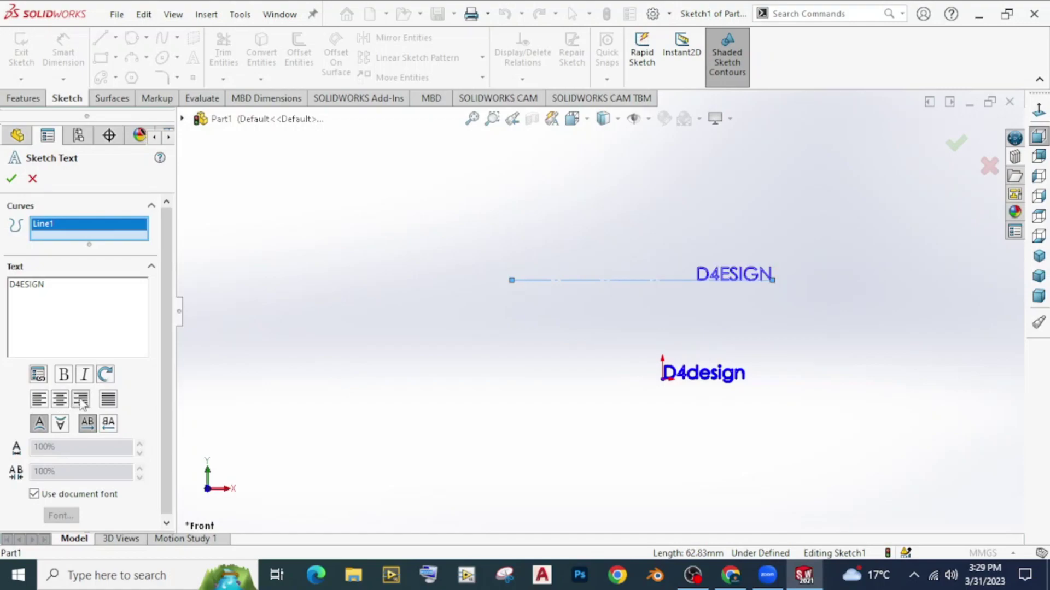
pyautogui.click(108, 400)
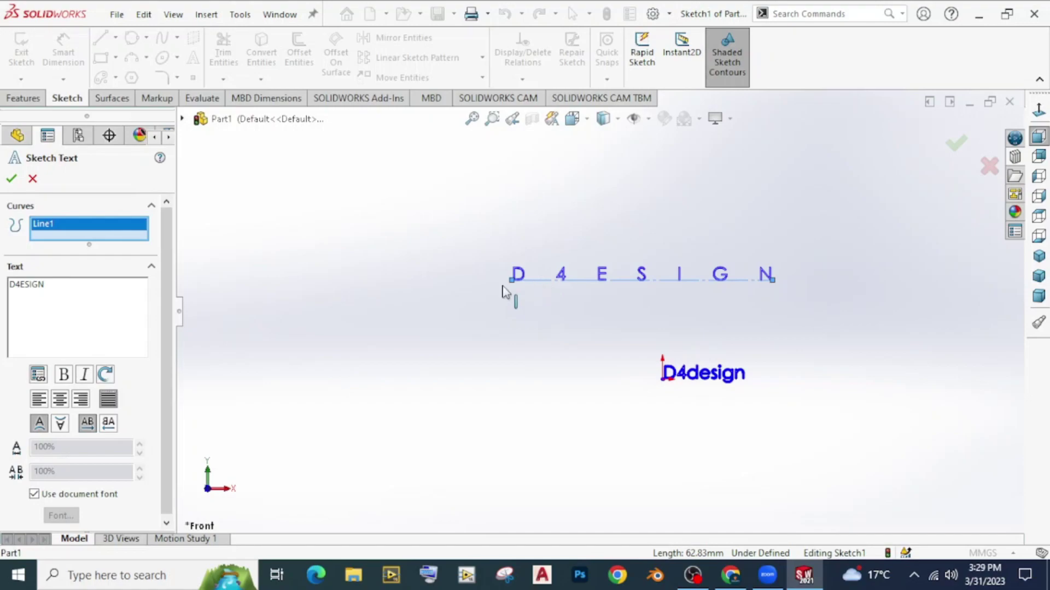
pyautogui.click(39, 401)
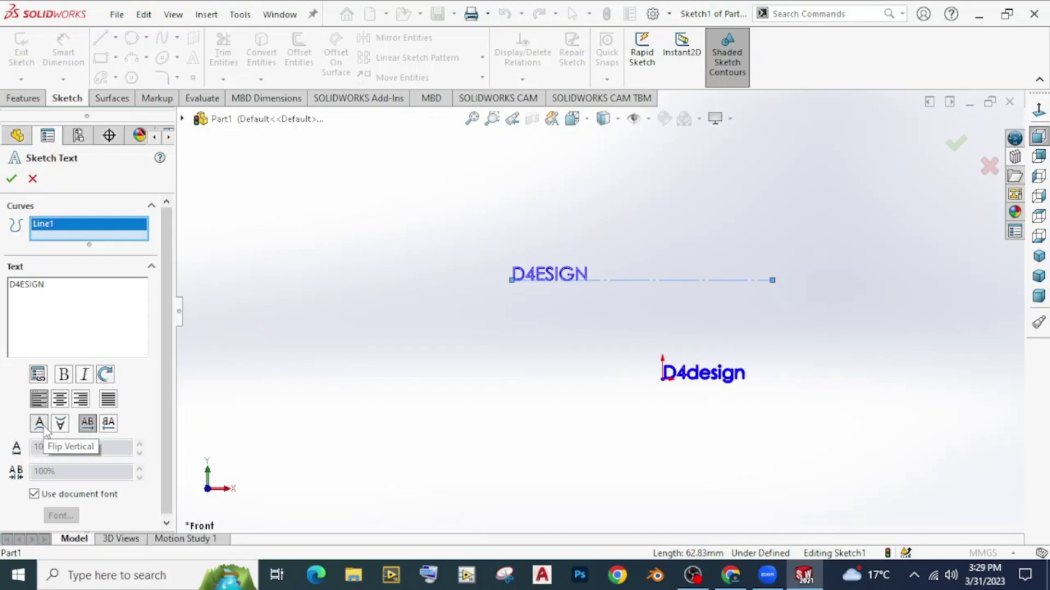
pyautogui.click(60, 424)
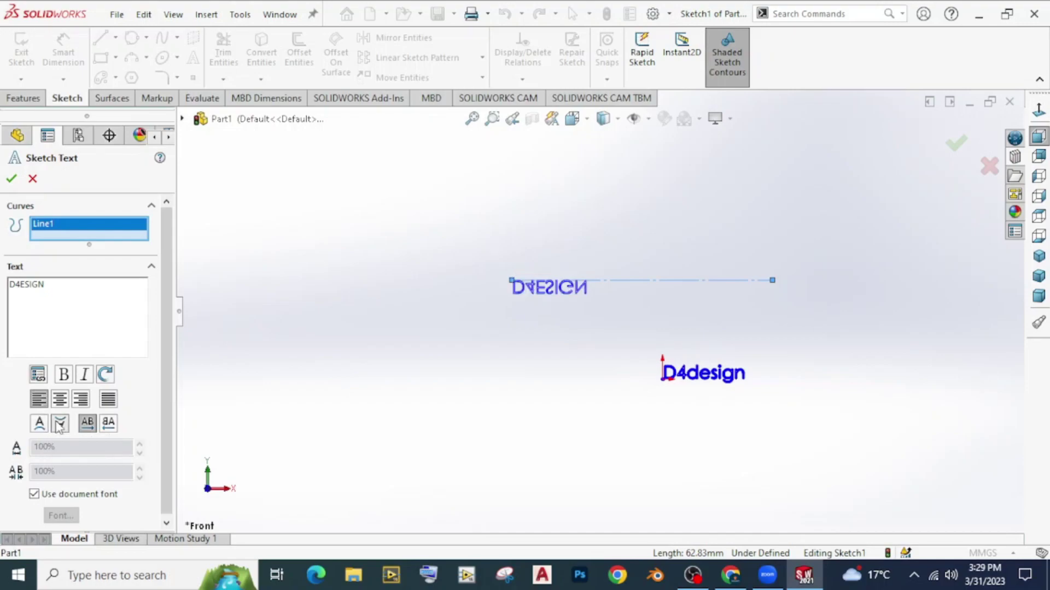
pyautogui.click(40, 425)
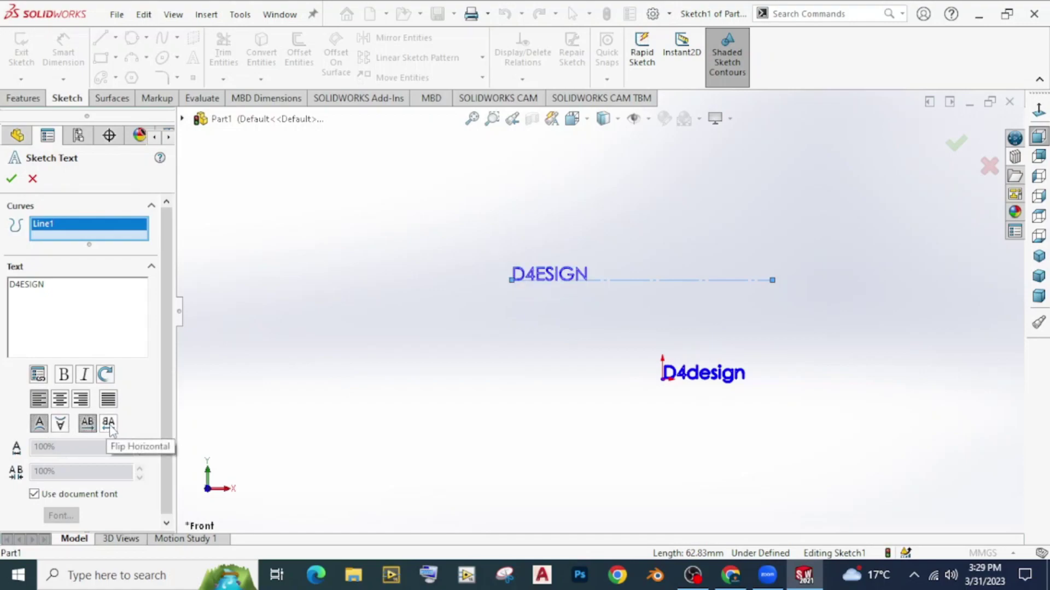
pyautogui.click(109, 424)
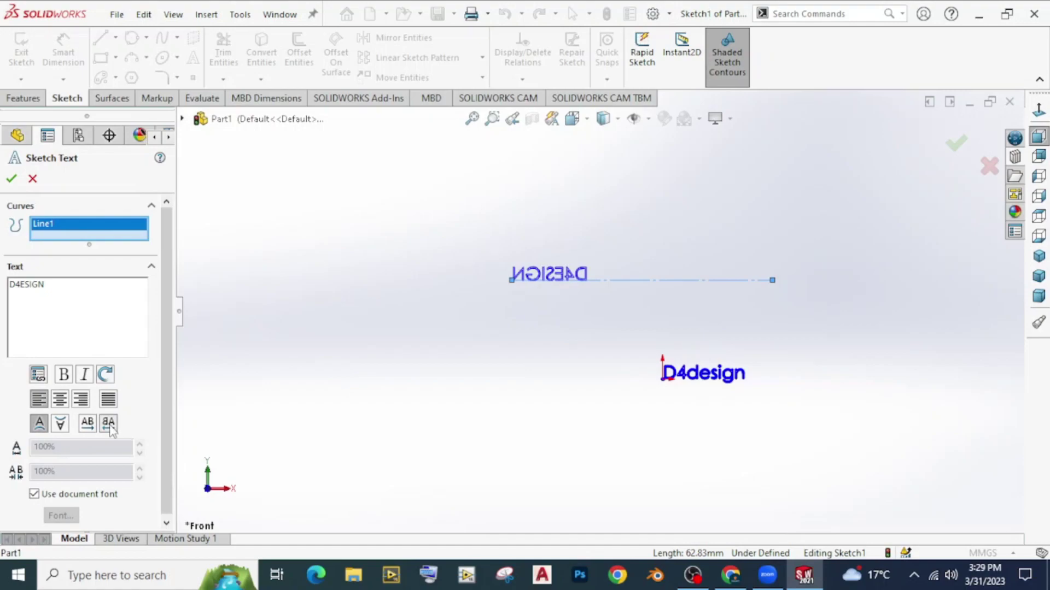
pyautogui.click(89, 425)
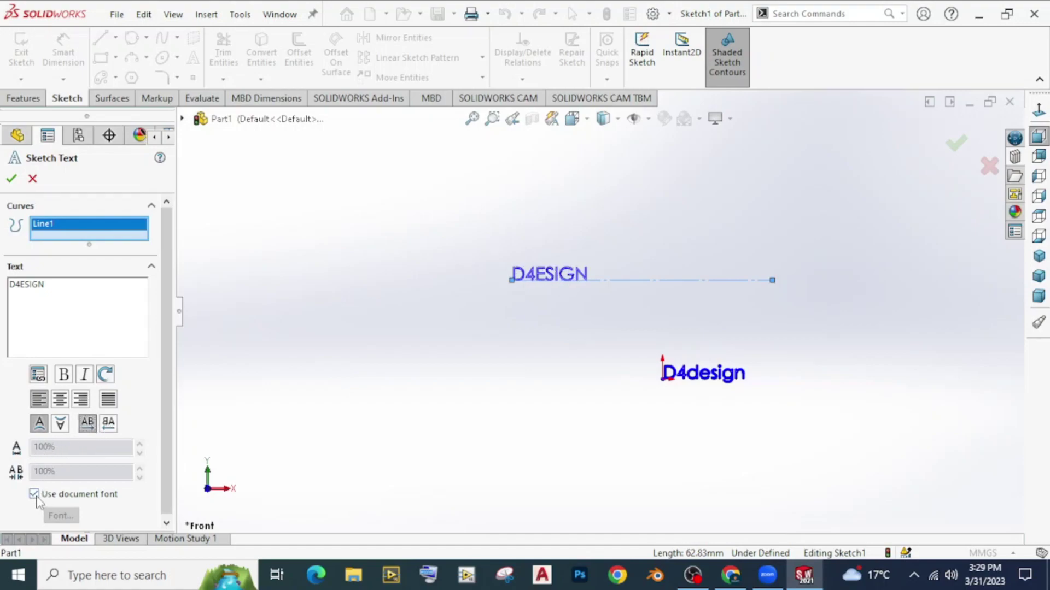
# - Turn off the document font and set text width and letter spacing to 130%
pyautogui.click(34, 494)
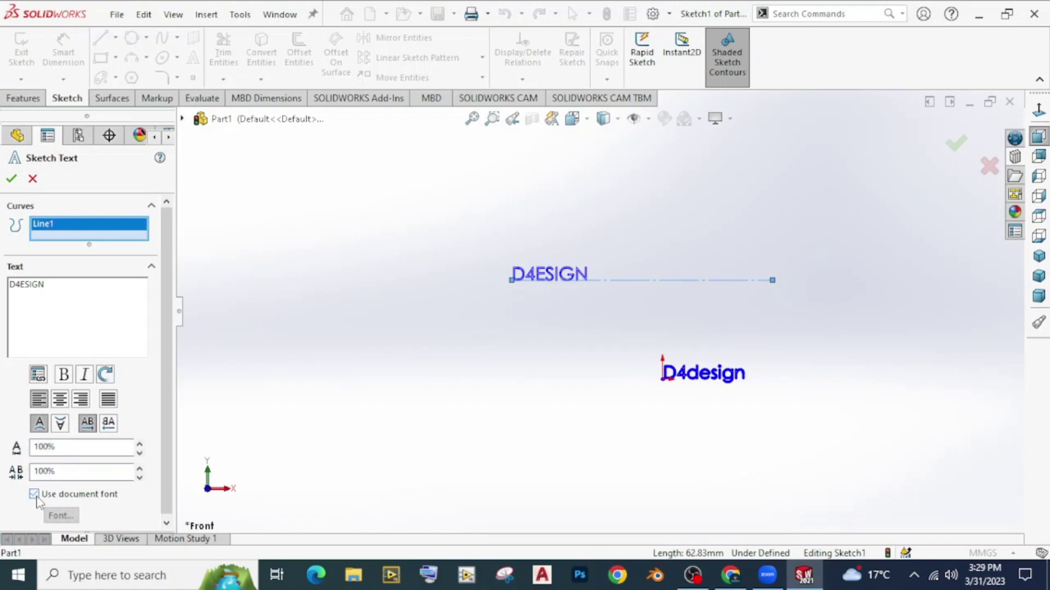
pyautogui.doubleClick(72, 443)
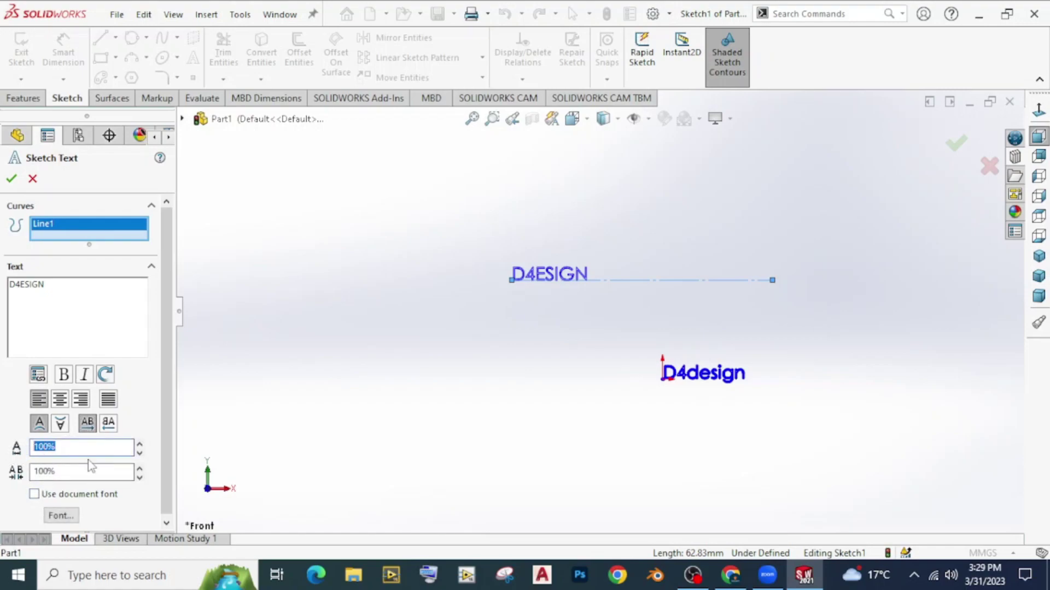
pyautogui.write('1')
pyautogui.press('Return')
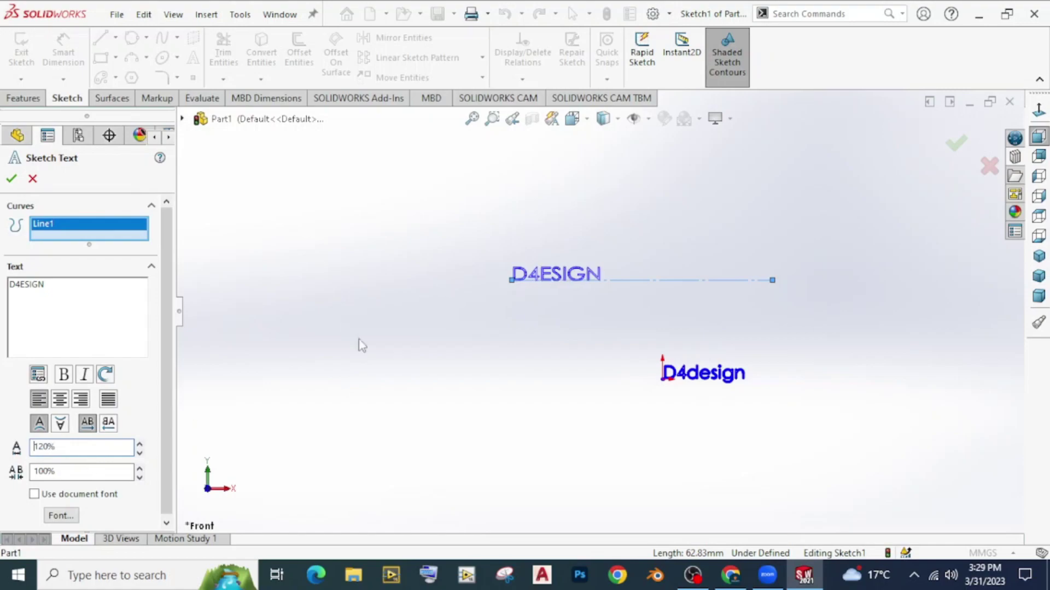
pyautogui.doubleClick(61, 446)
pyautogui.write('1')
pyautogui.press('Tab')
pyautogui.write('1')
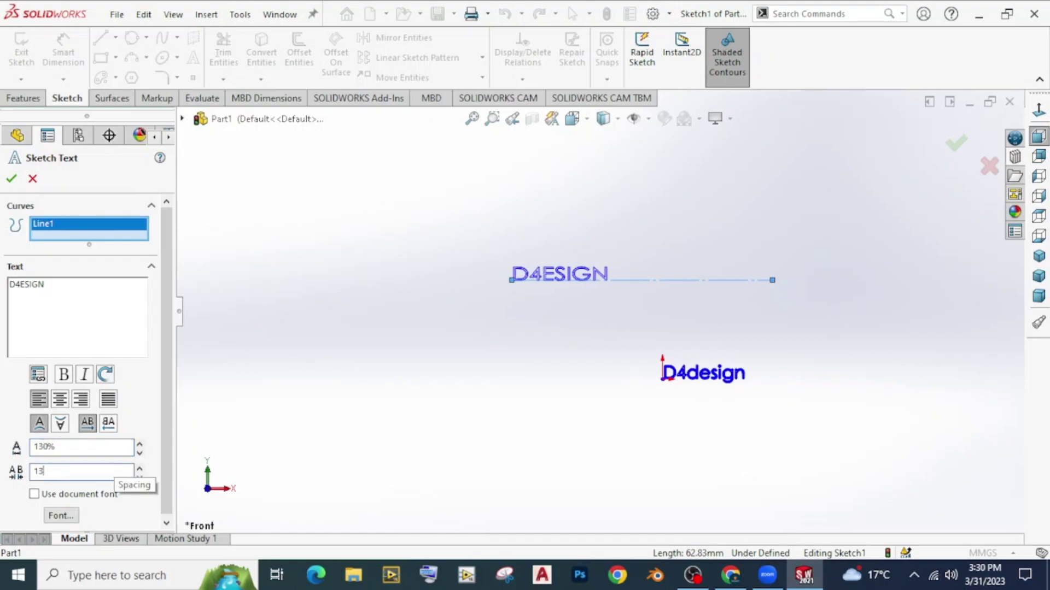
pyautogui.press('Return')
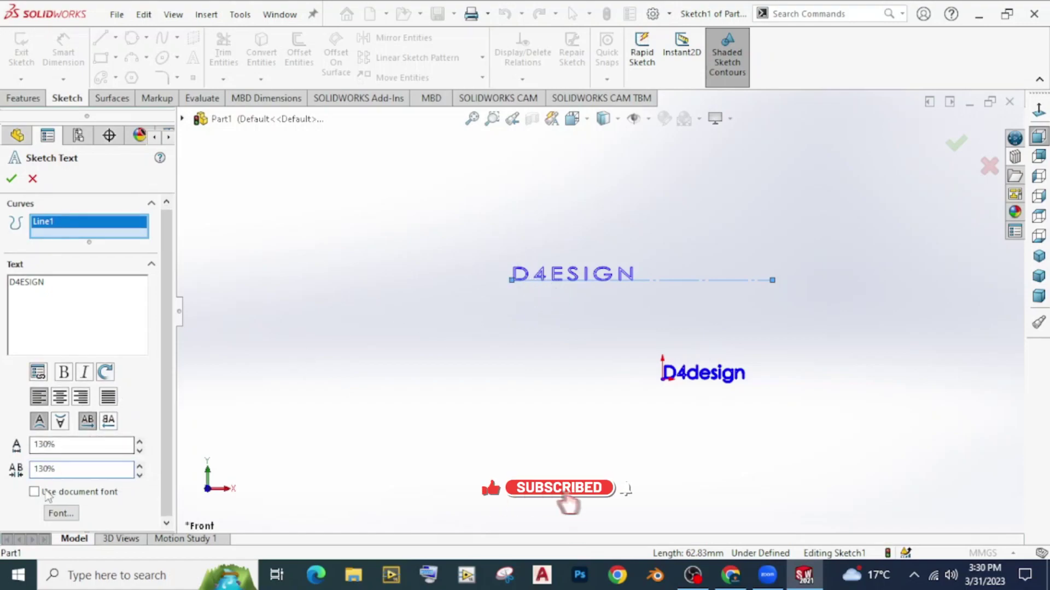
# - Set the text font to Century Gothic and accept the D4ESIGN text
pyautogui.click(61, 513)
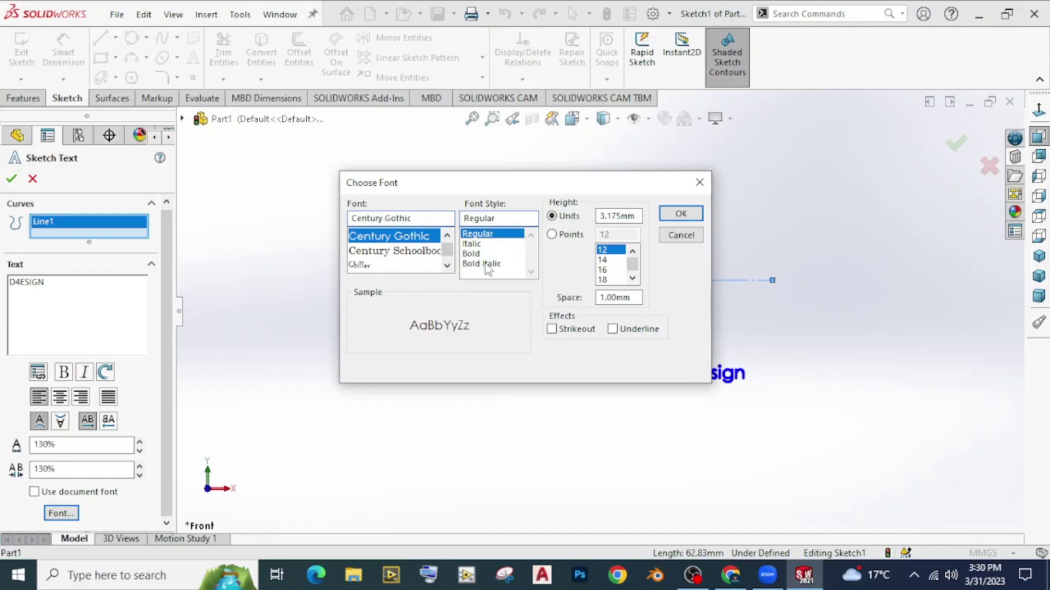
pyautogui.click(680, 214)
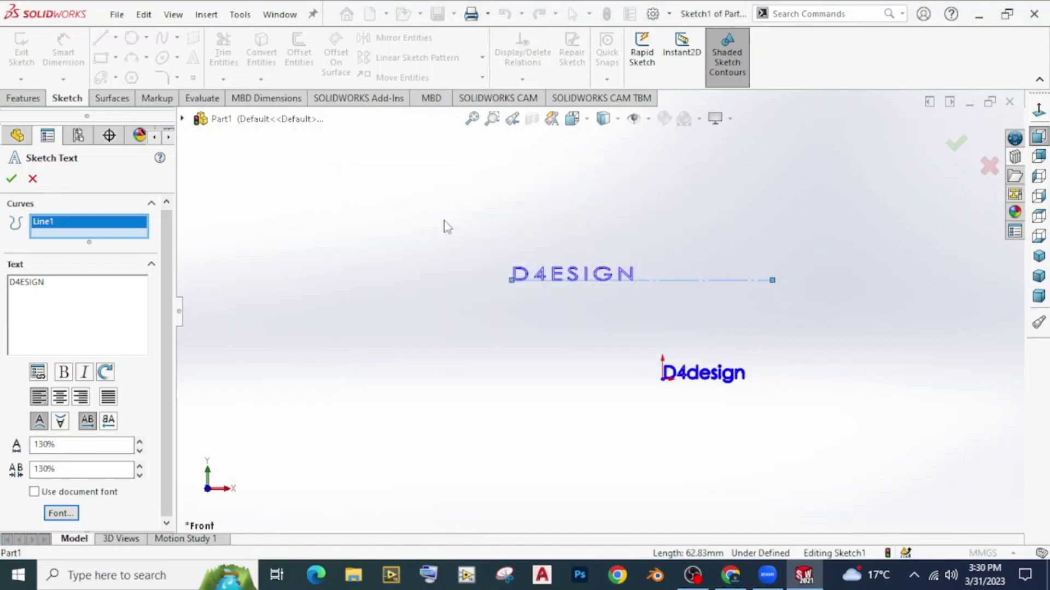
pyautogui.click(11, 180)
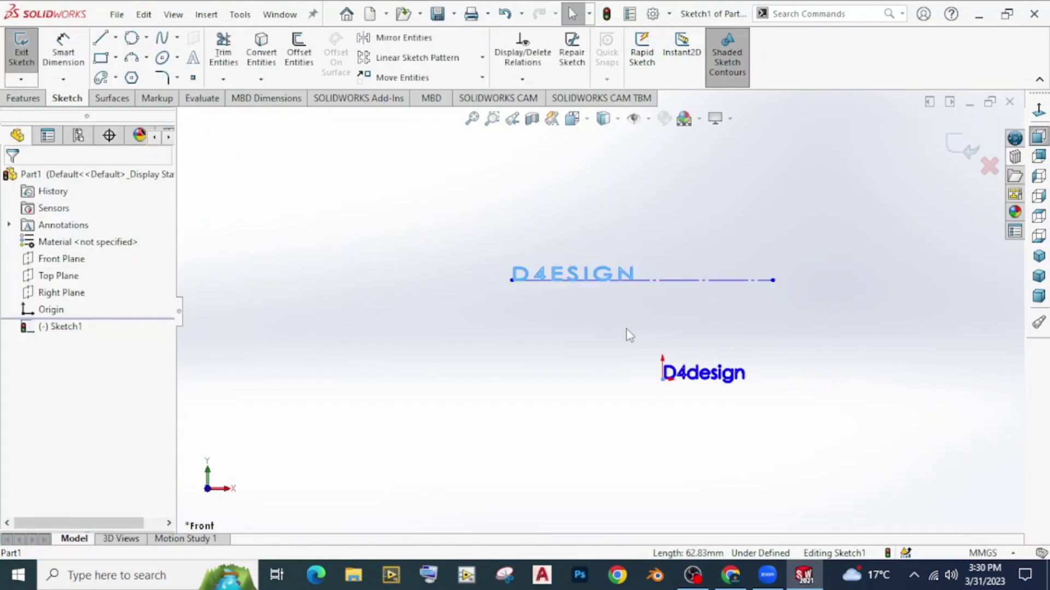
# - Delete the texts and line, then draw a vertical midpoint centerline through the origin
pyautogui.scroll(1, 595, 312)
pyautogui.moveTo(409, 197); pyautogui.dragTo(851, 485)
pyautogui.press('Delete')
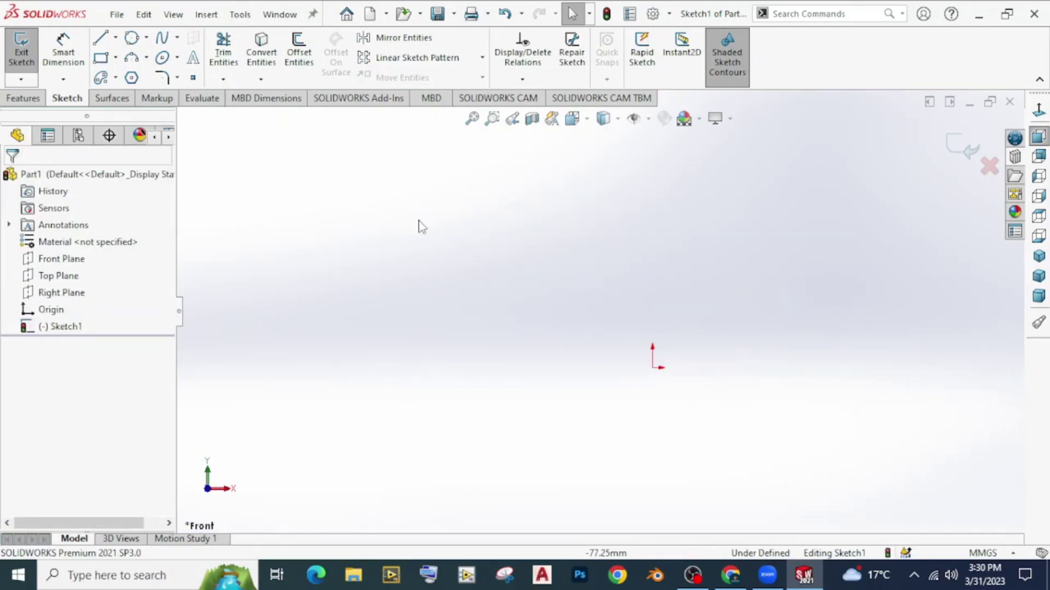
pyautogui.click(115, 37)
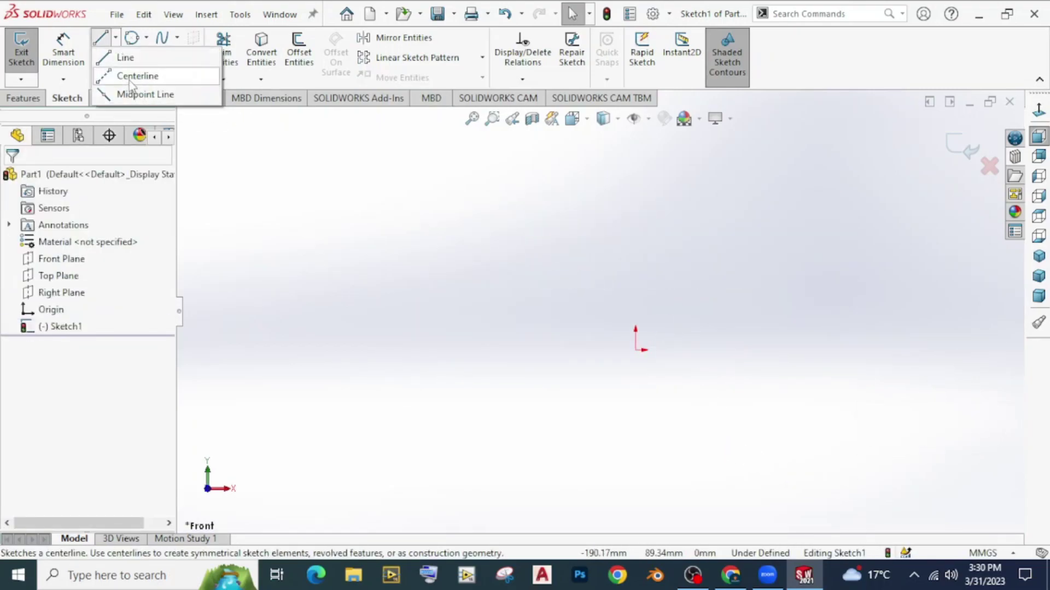
pyautogui.click(137, 76)
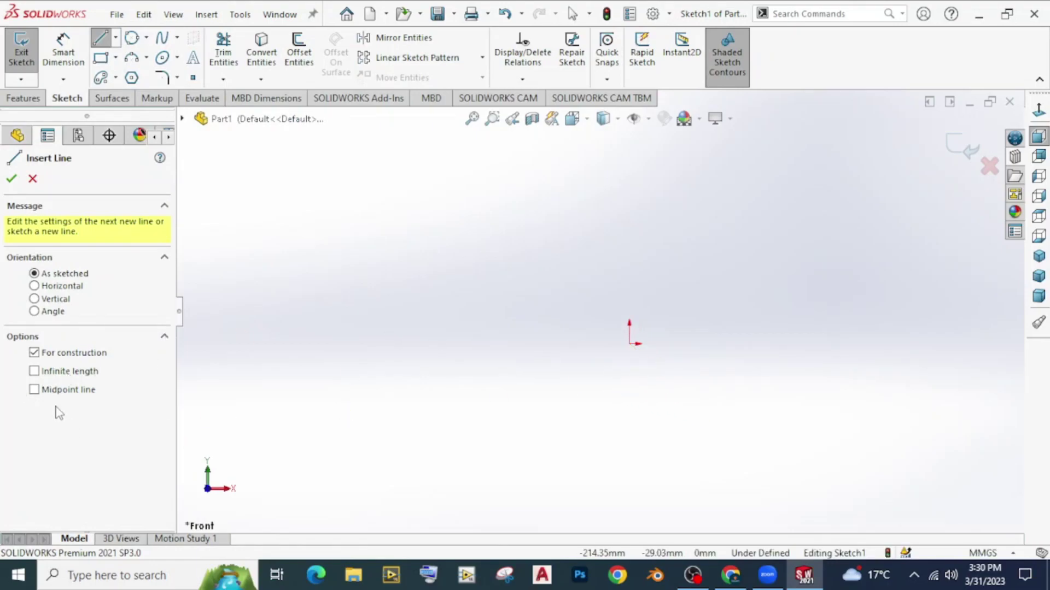
pyautogui.click(34, 389)
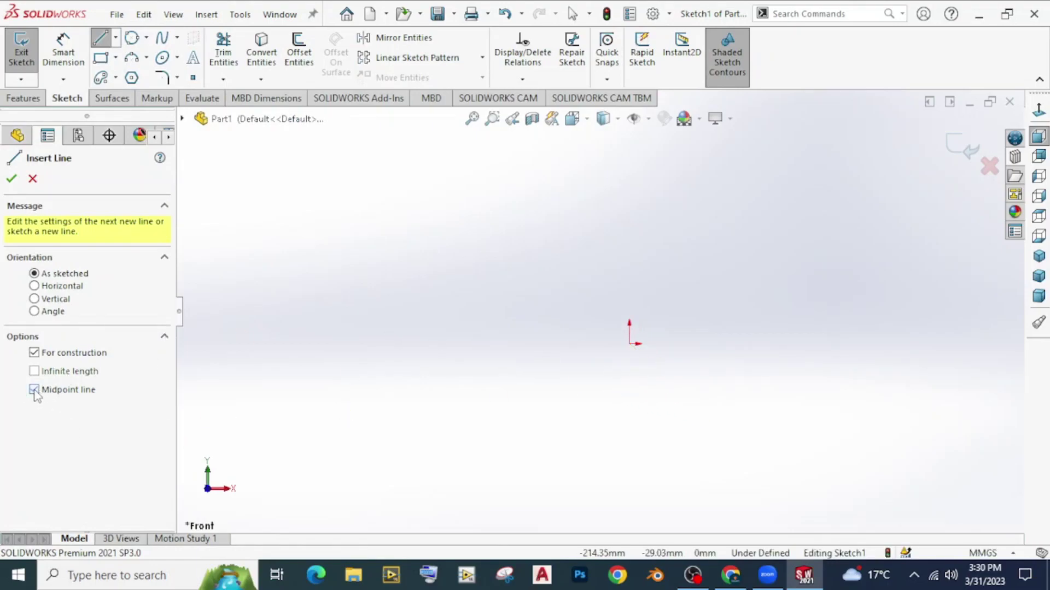
pyautogui.click(630, 344)
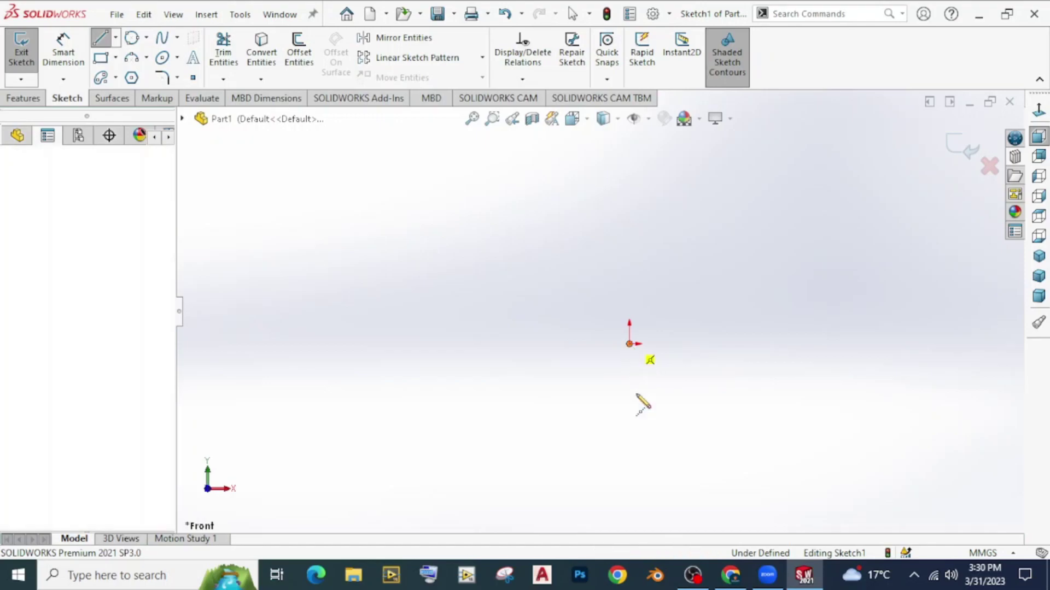
pyautogui.click(631, 483)
pyautogui.press('Escape')
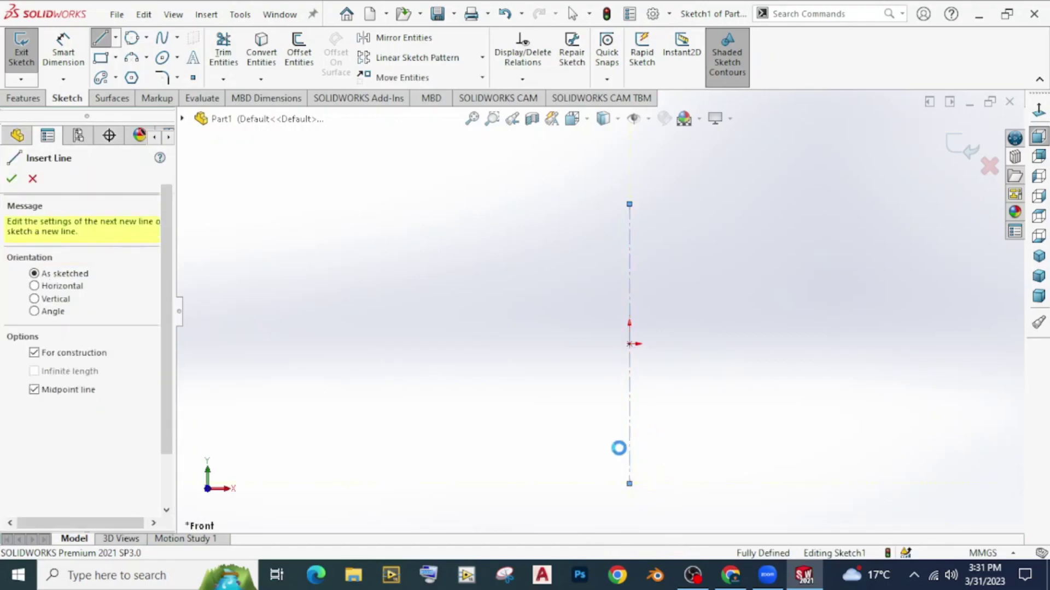
pyautogui.press('Escape')
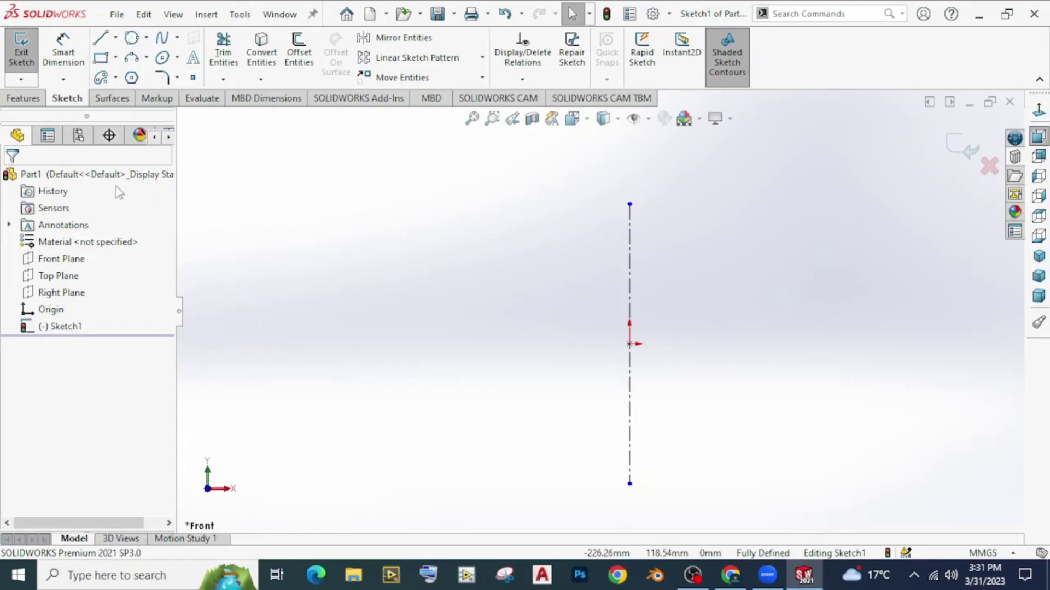
# - Draw a horizontal midpoint centerline crossing the origin
pyautogui.click(116, 37)
pyautogui.click(139, 76)
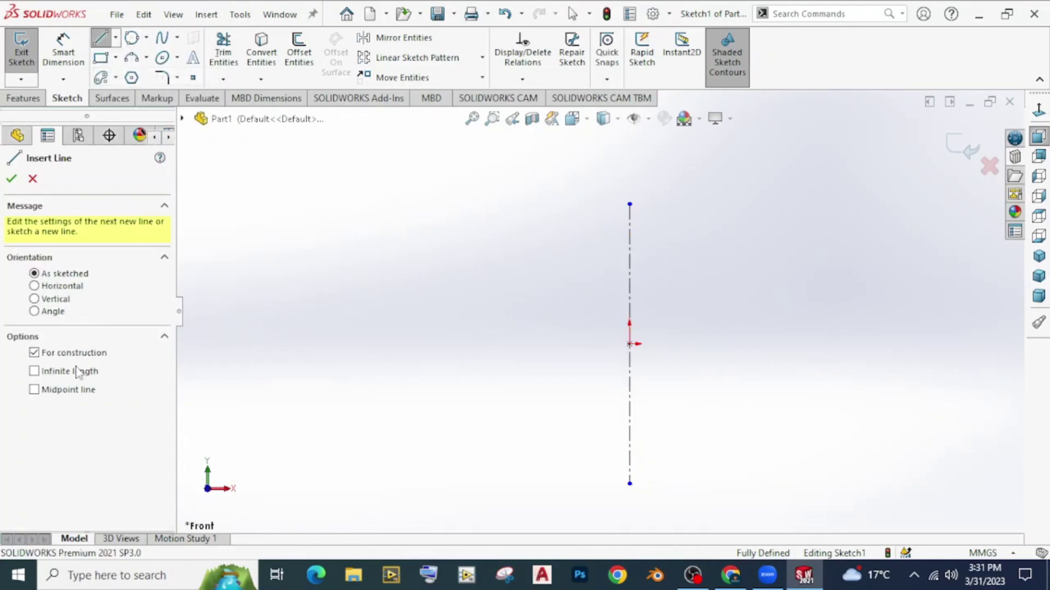
pyautogui.click(34, 390)
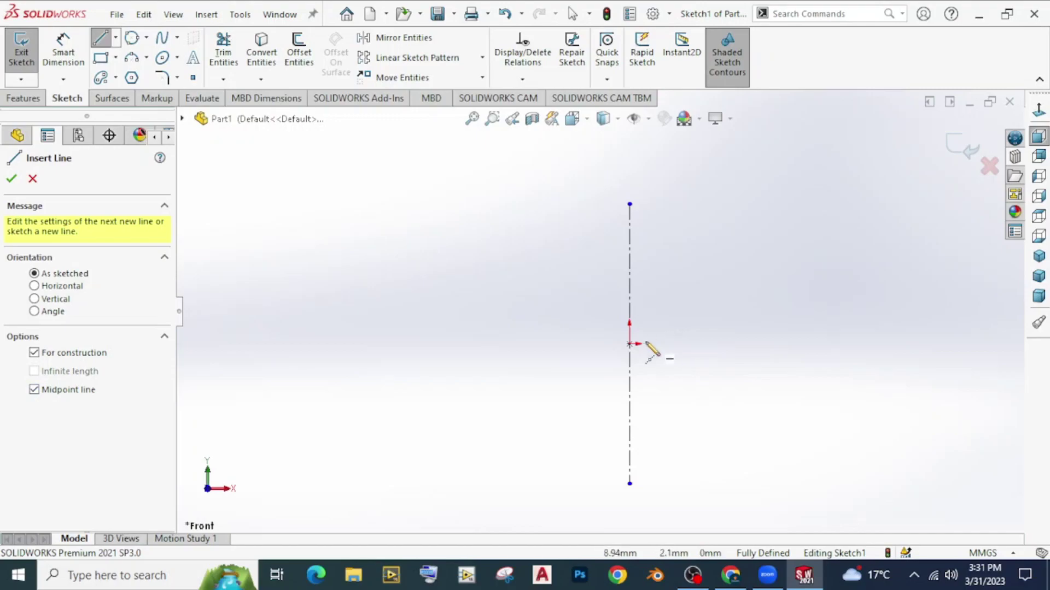
pyautogui.click(629, 344)
pyautogui.click(812, 344)
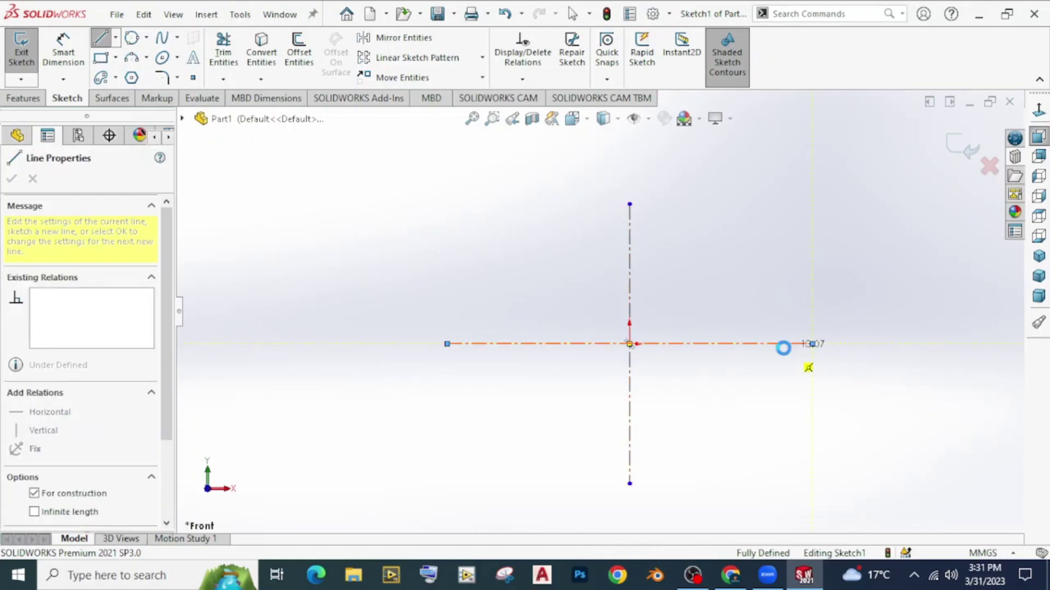
pyautogui.press('Escape')
# - Place four sketch points around the origin, one in each quadrant
pyautogui.click(193, 78)
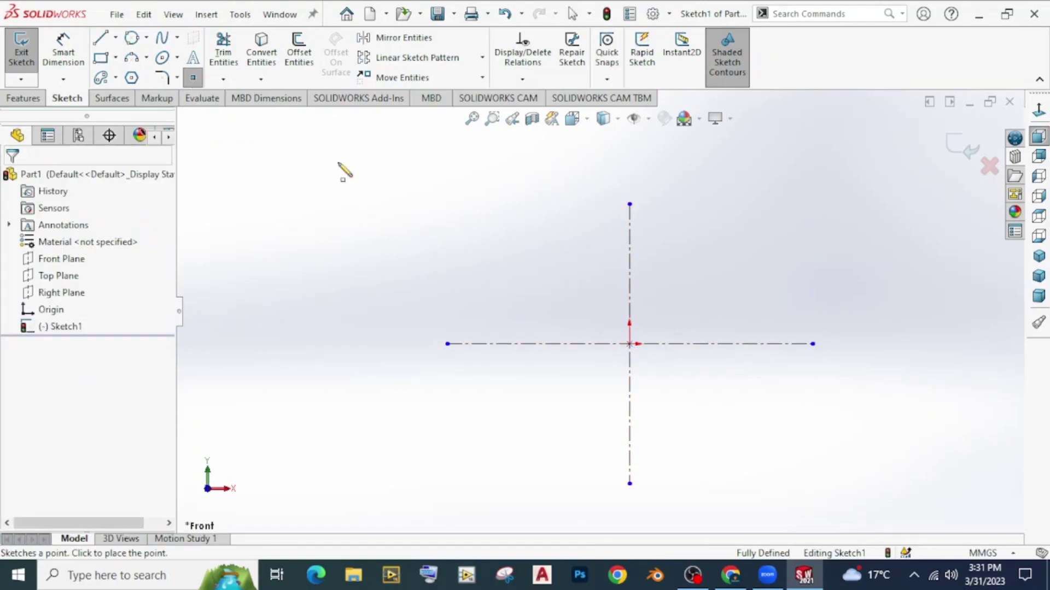
pyautogui.click(663, 320)
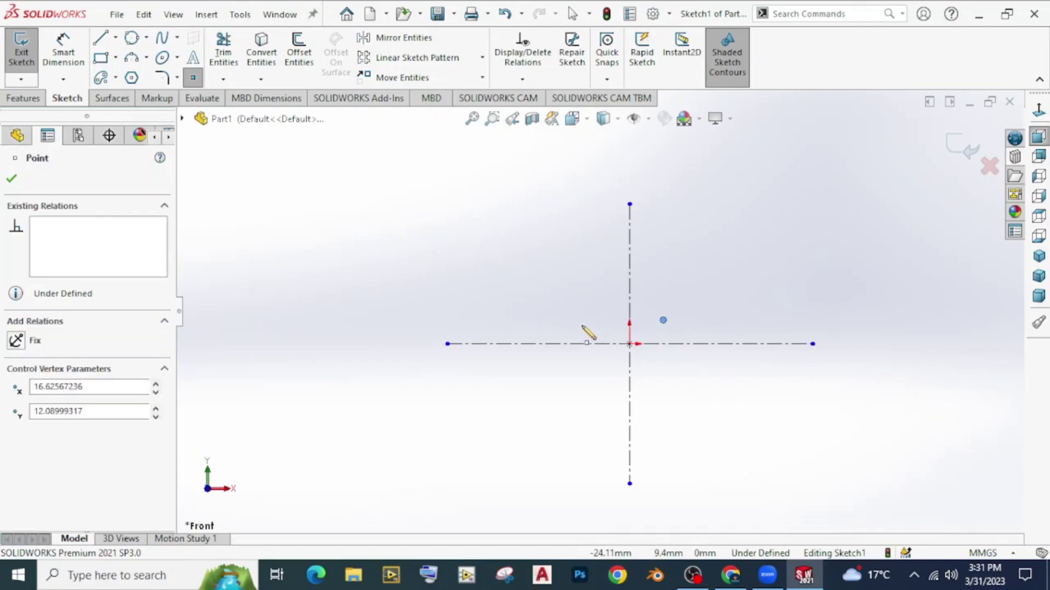
pyautogui.click(585, 320)
pyautogui.click(585, 380)
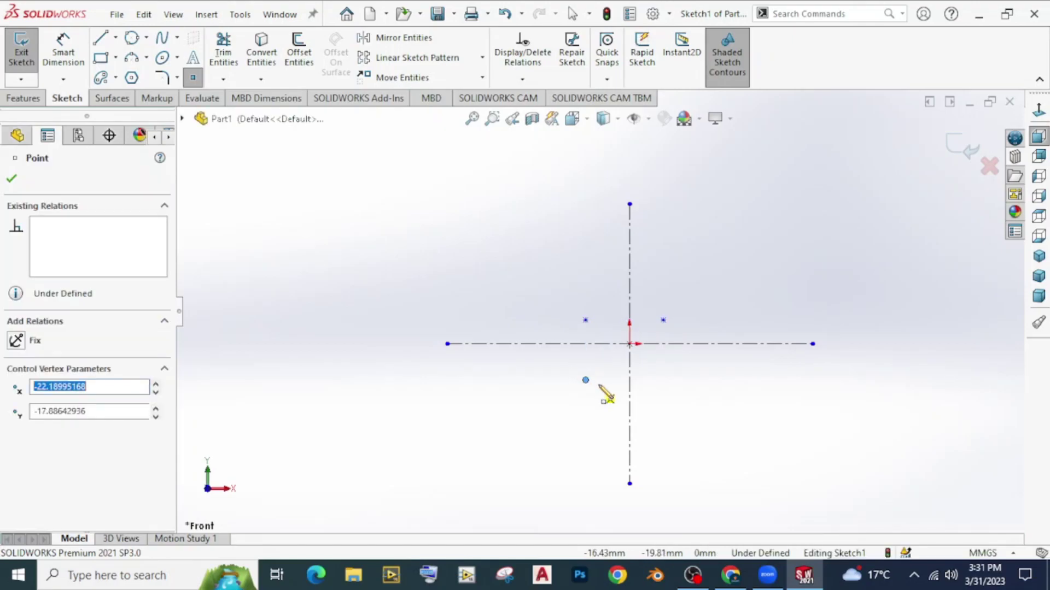
pyautogui.click(664, 380)
pyautogui.press('z')
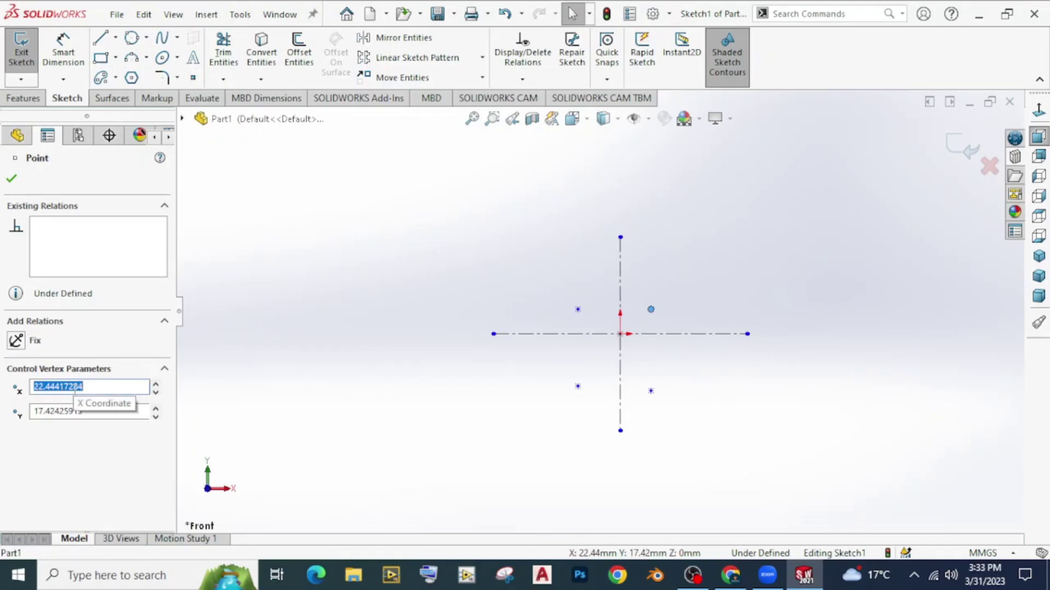
# - Set the first sketch point's coordinates to X 1, Y 1
pyautogui.write('1')
pyautogui.press('Return')
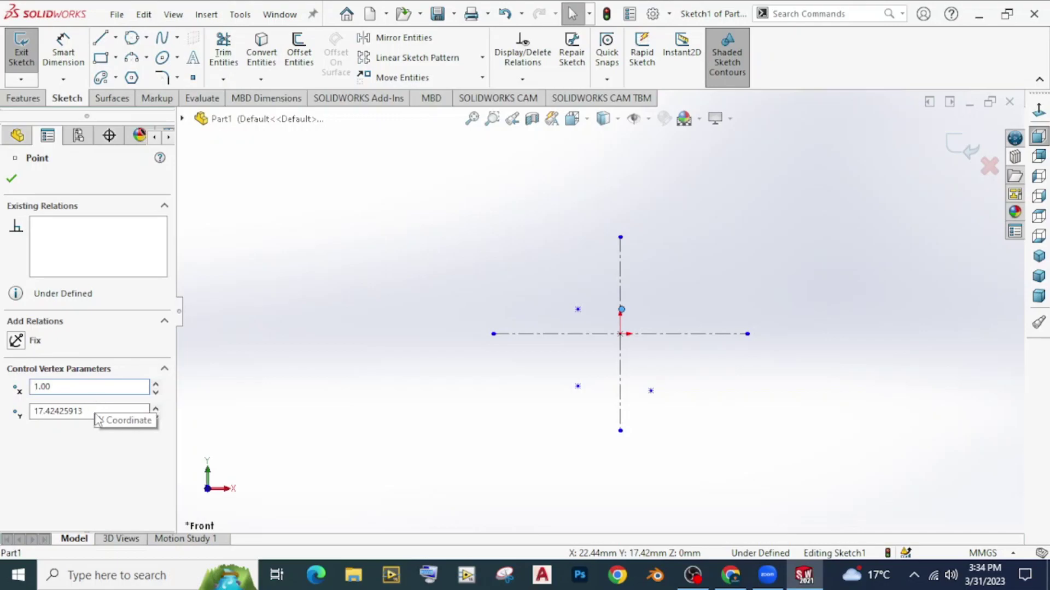
pyautogui.doubleClick(104, 411)
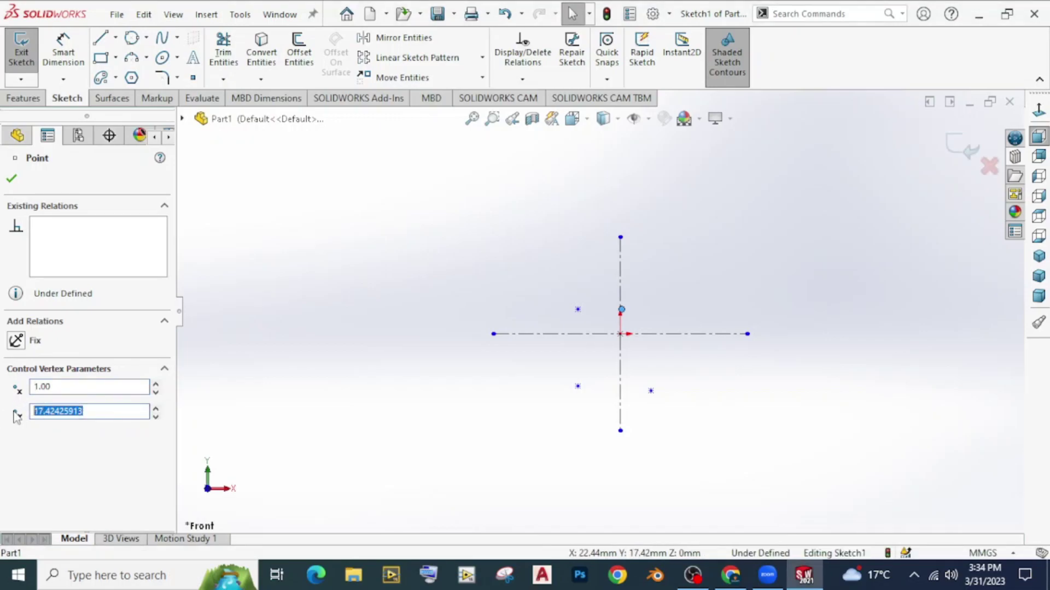
pyautogui.write('1')
pyautogui.press('Return')
pyautogui.scroll(-2, 580, 325)
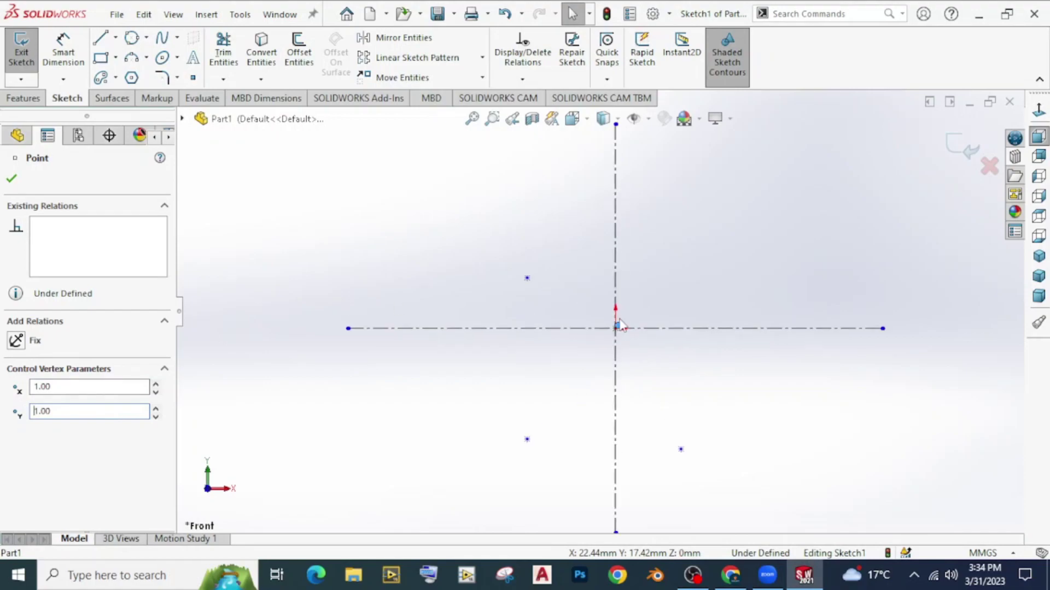
pyautogui.scroll(-2, 612, 325)
pyautogui.scroll(-2, 612, 326)
pyautogui.scroll(-1, 613, 328)
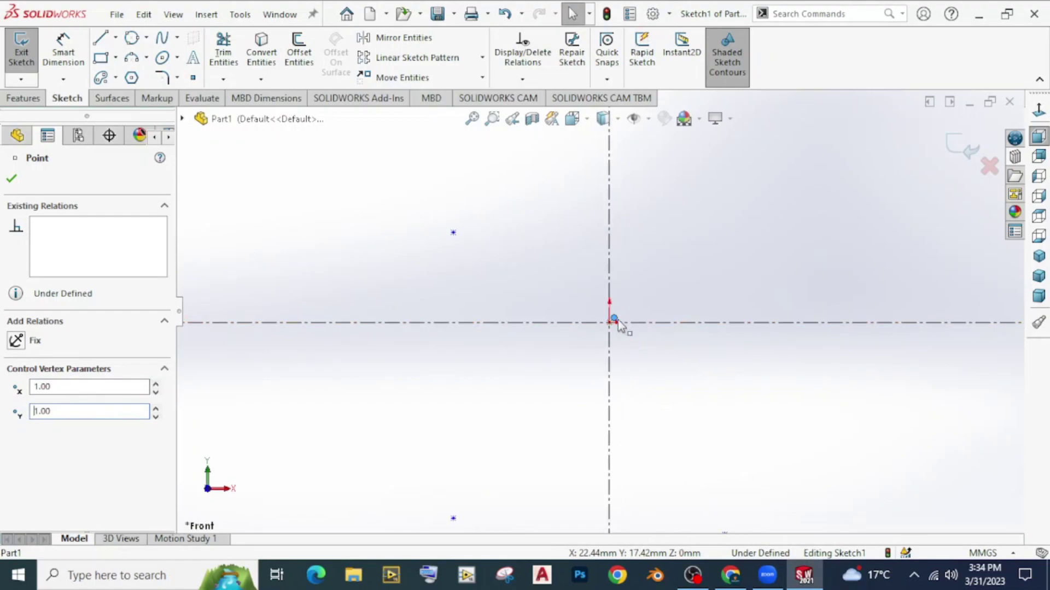
# - Move the upper-left sketch point to X -1, Y 1
pyautogui.click(454, 232)
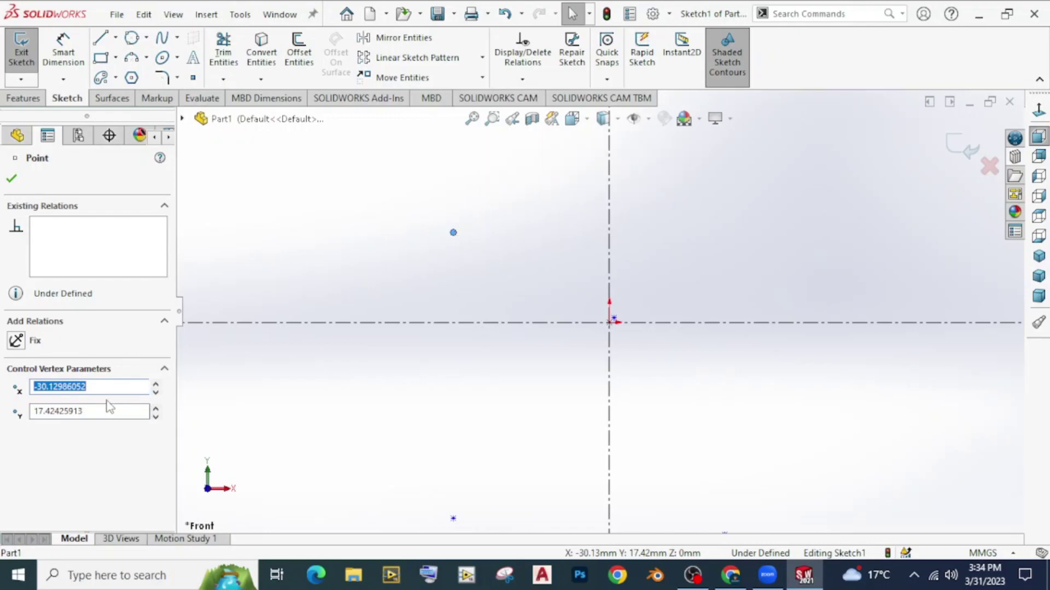
pyautogui.write('-1')
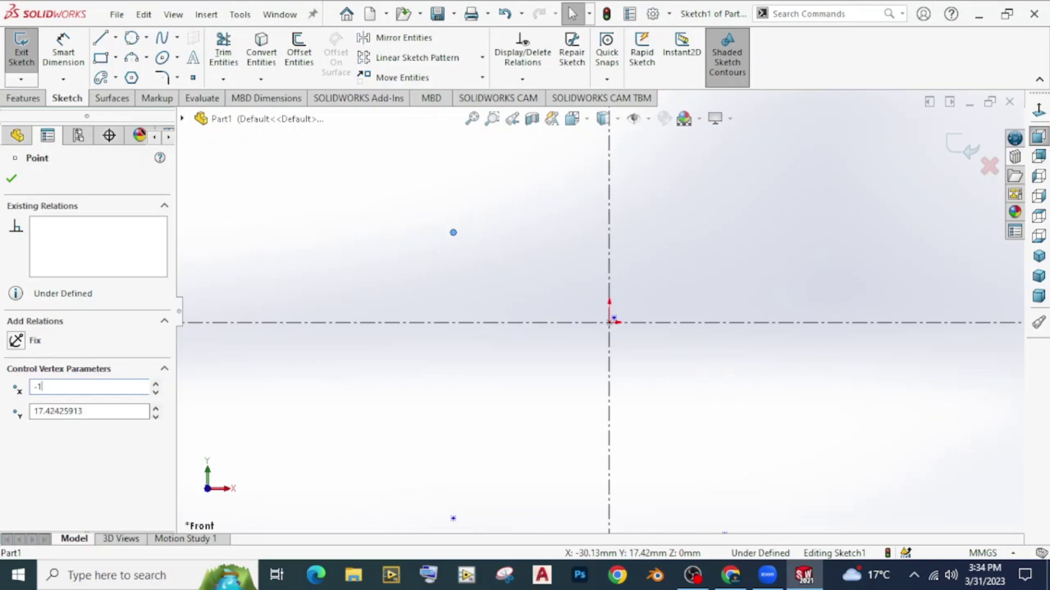
pyautogui.press('Return')
pyautogui.doubleClick(94, 411)
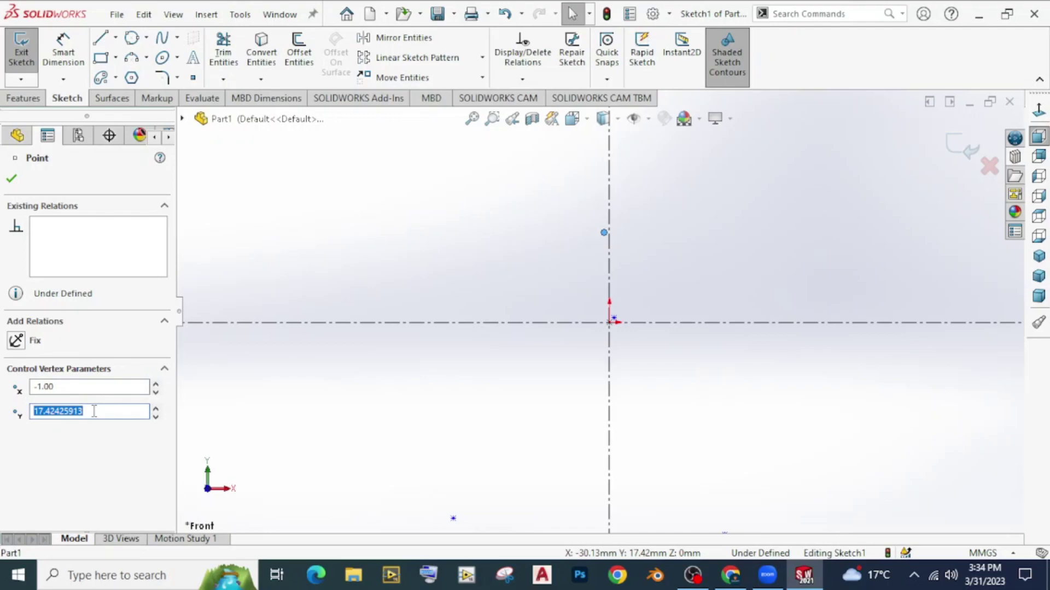
pyautogui.write('1')
pyautogui.press('Return')
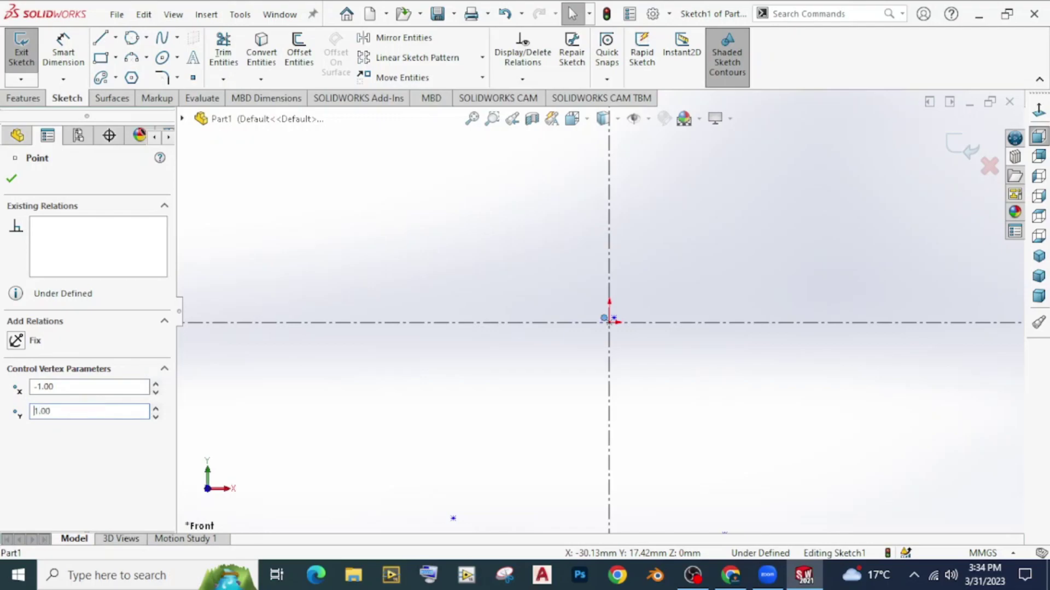
pyautogui.press('f')
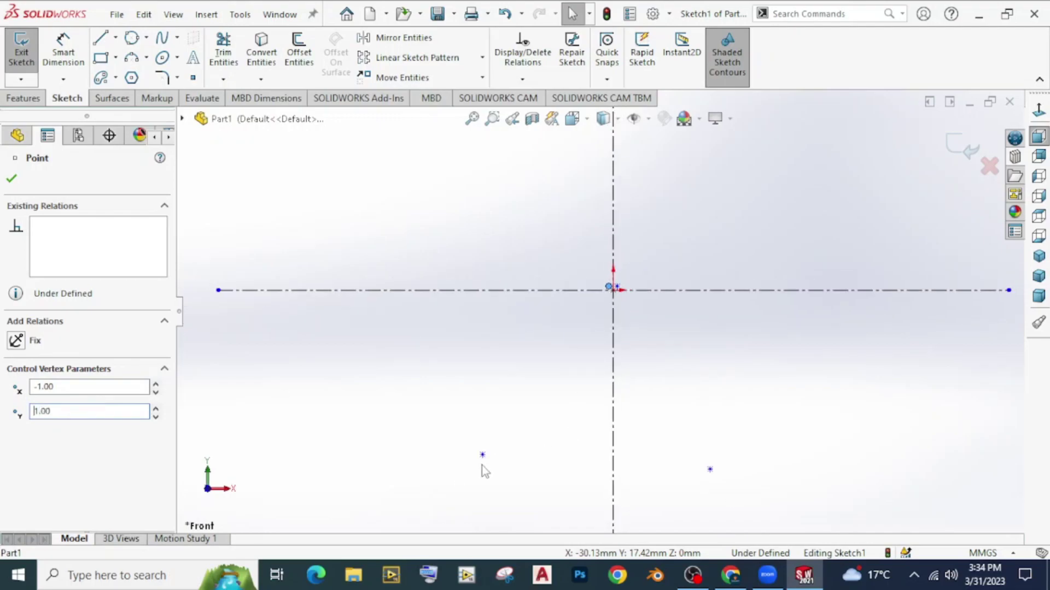
# - Move the lower-left sketch point to X -1, Y -1
pyautogui.click(483, 458)
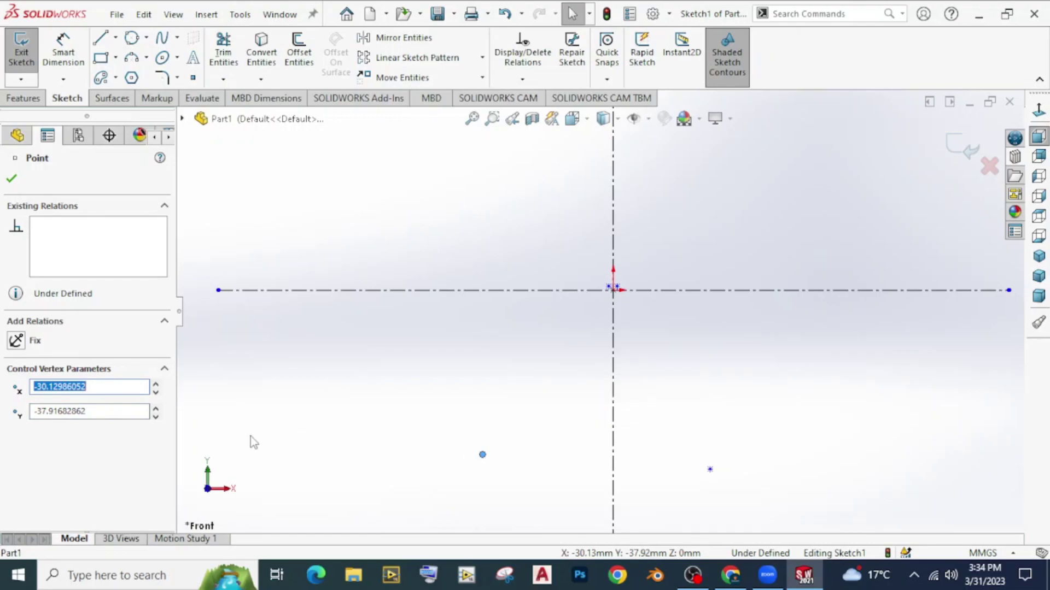
pyautogui.write('-1')
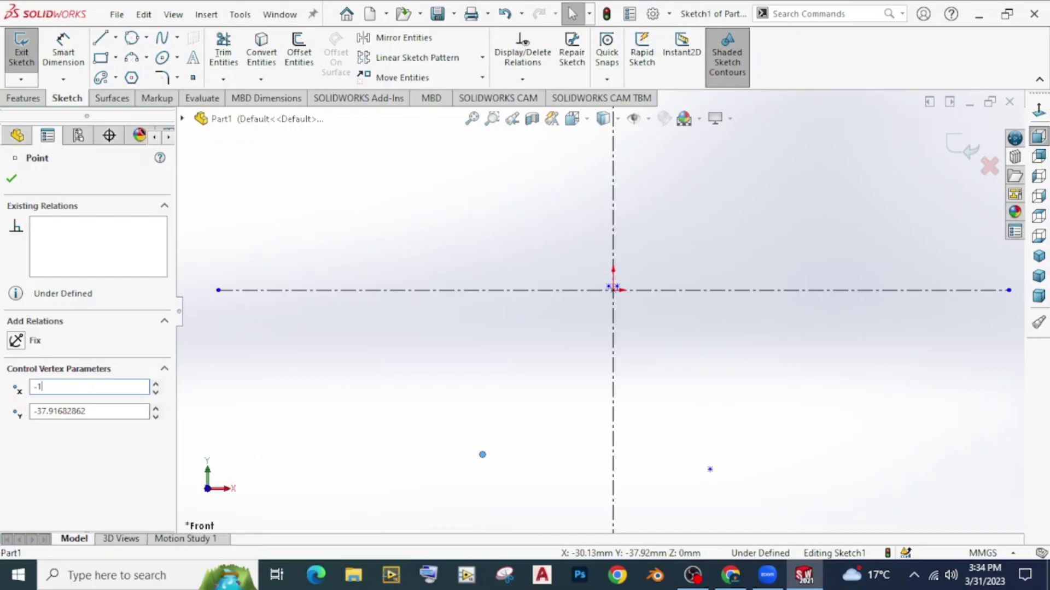
pyautogui.press('Return')
pyautogui.doubleClick(111, 417)
pyautogui.write('--1')
pyautogui.press('Return')
# - Move the lower-right sketch point to X 1, Y -1 and close the point properties
pyautogui.click(710, 469)
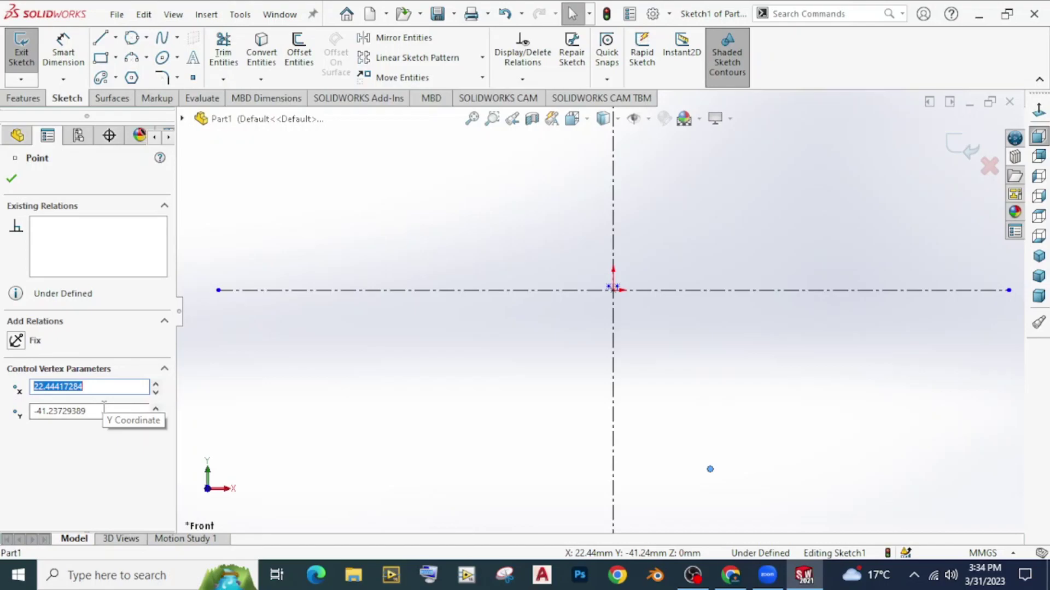
pyautogui.write('1')
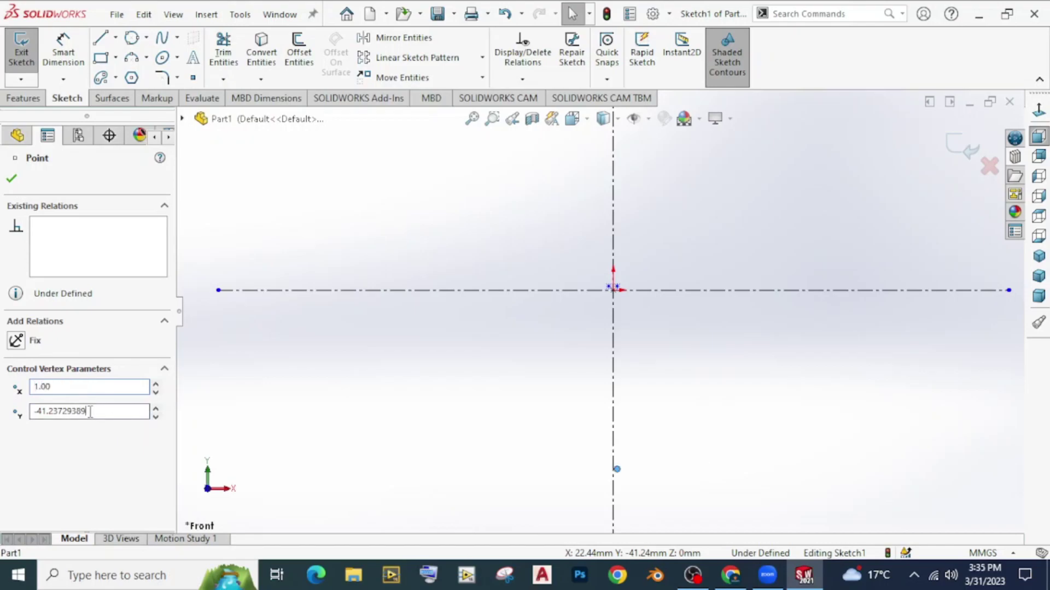
pyautogui.doubleClick(91, 411)
pyautogui.write('-1')
pyautogui.press('Return')
pyautogui.scroll(-3, 615, 287)
pyautogui.scroll(-3, 614, 328)
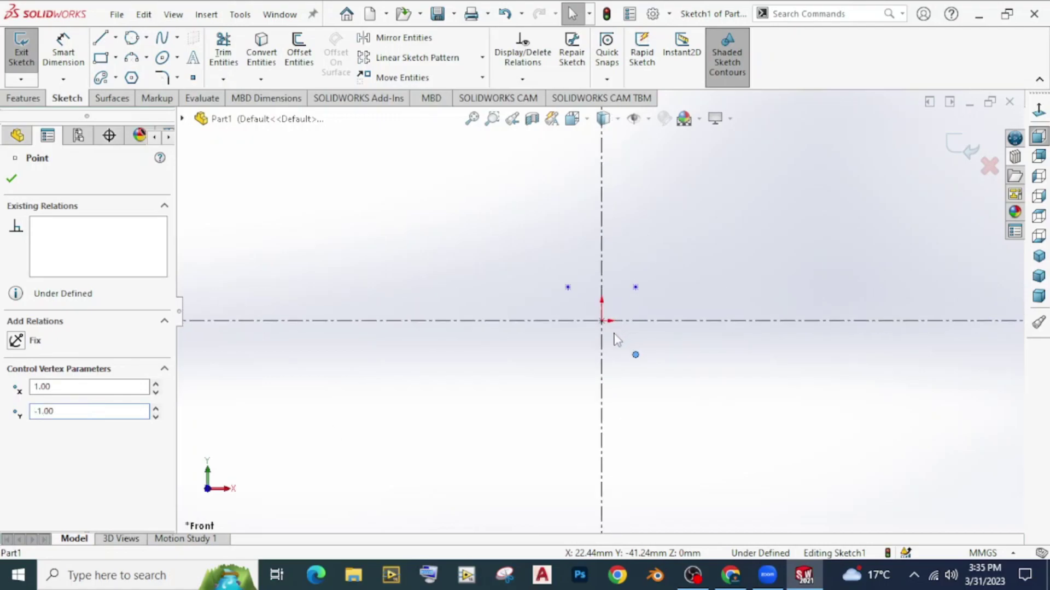
pyautogui.scroll(-3, 607, 336)
pyautogui.scroll(10, 602, 328)
pyautogui.scroll(3, 590, 328)
pyautogui.scroll(3, 618, 336)
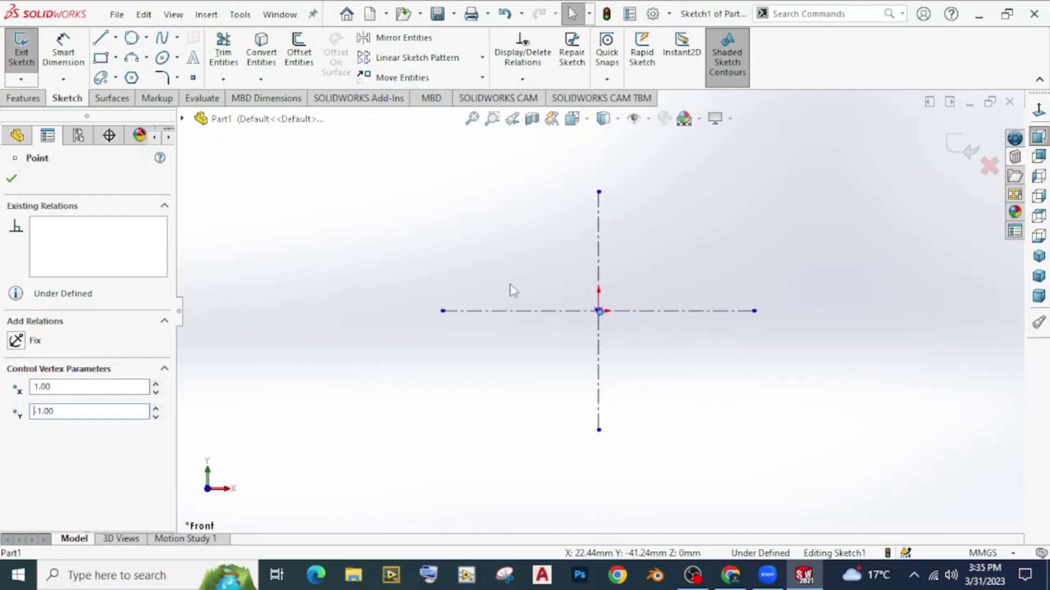
pyautogui.click(388, 249)
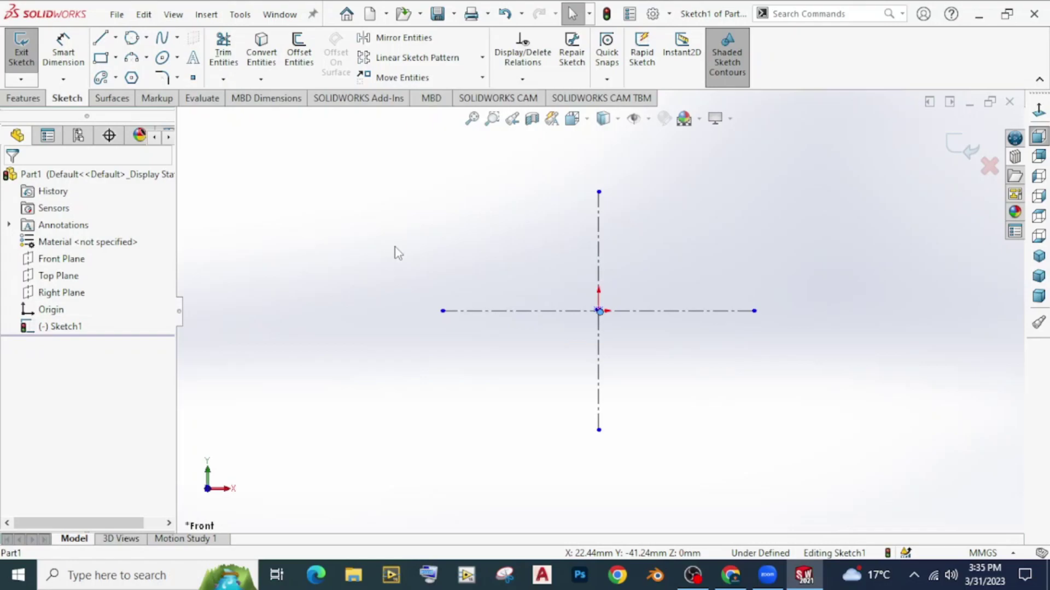
pyautogui.scroll(-1, 599, 312)
pyautogui.scroll(-1, 599, 311)
pyautogui.scroll(2, 600, 313)
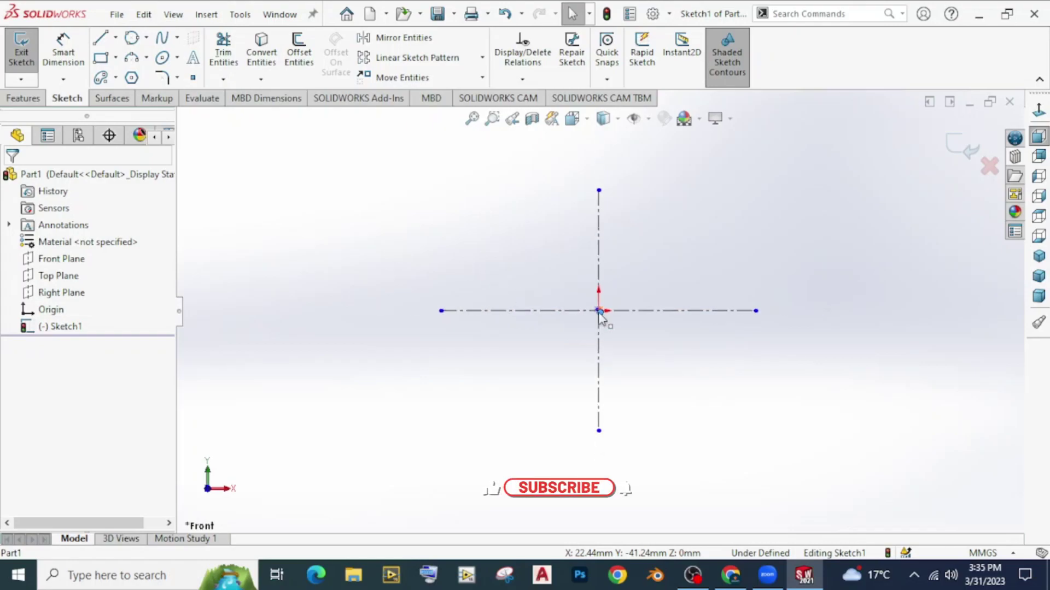